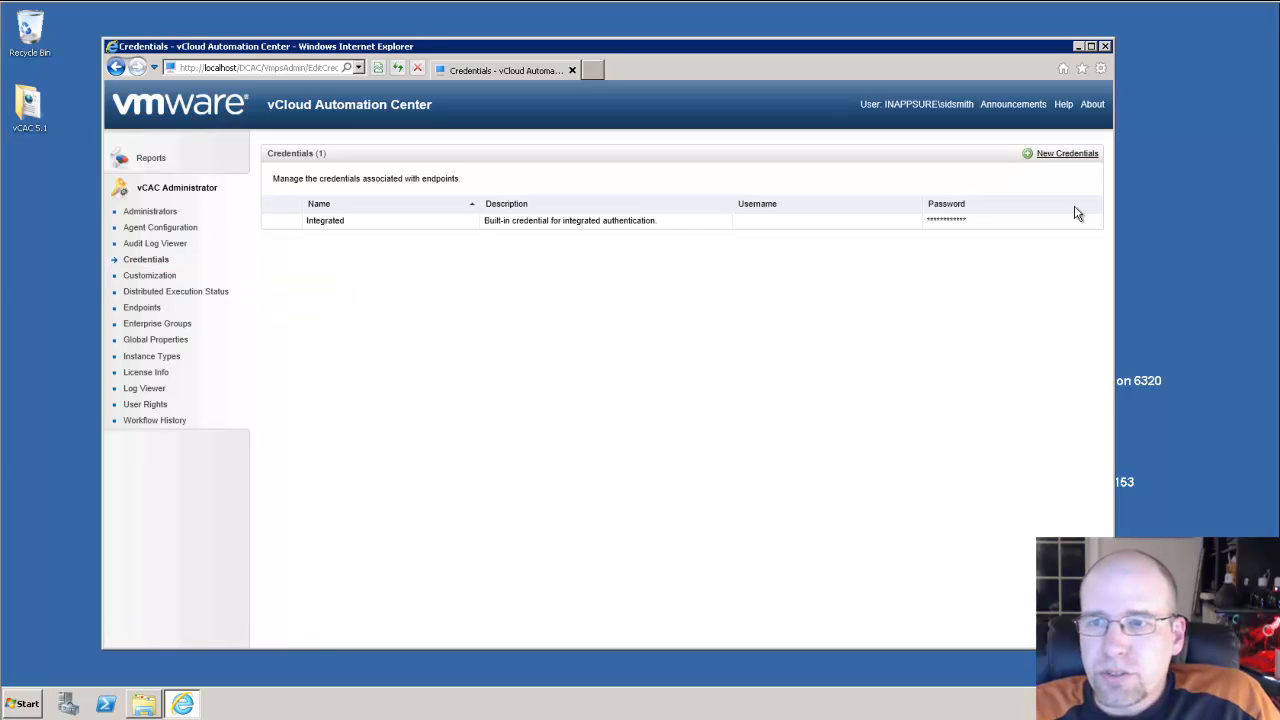
Save a new credential ias-vc-1 with the vCenter service account username and password, confirmed twice.
{"action": "left_click", "coordinate": [1075, 156]}
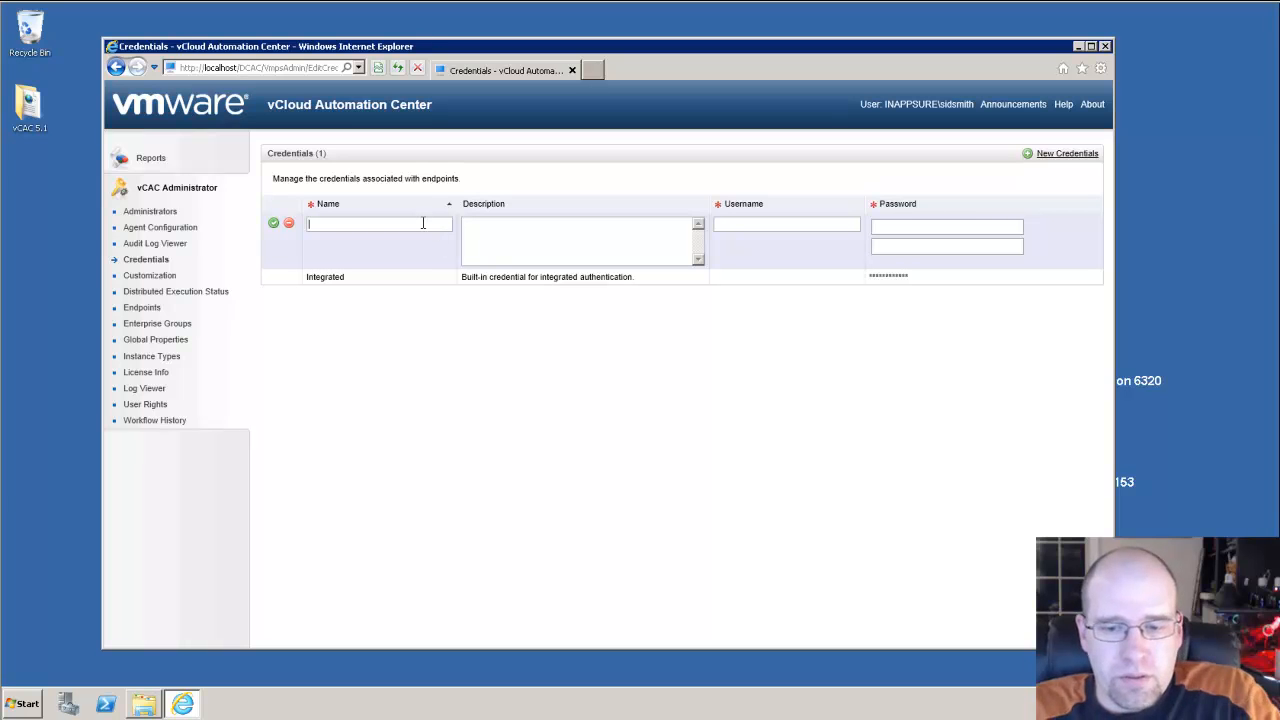
{"action": "type", "text": "ias-vc-1"}
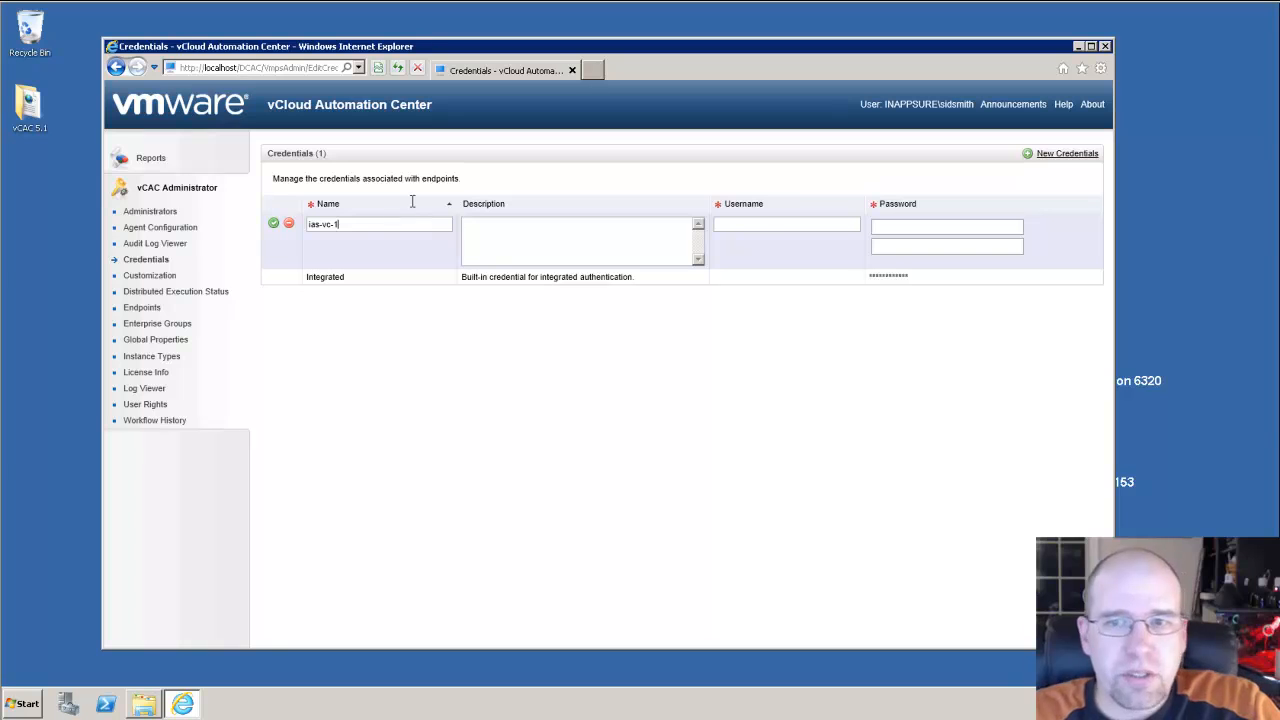
{"action": "left_click", "coordinate": [741, 224]}
{"action": "type", "text": "inappsure"}
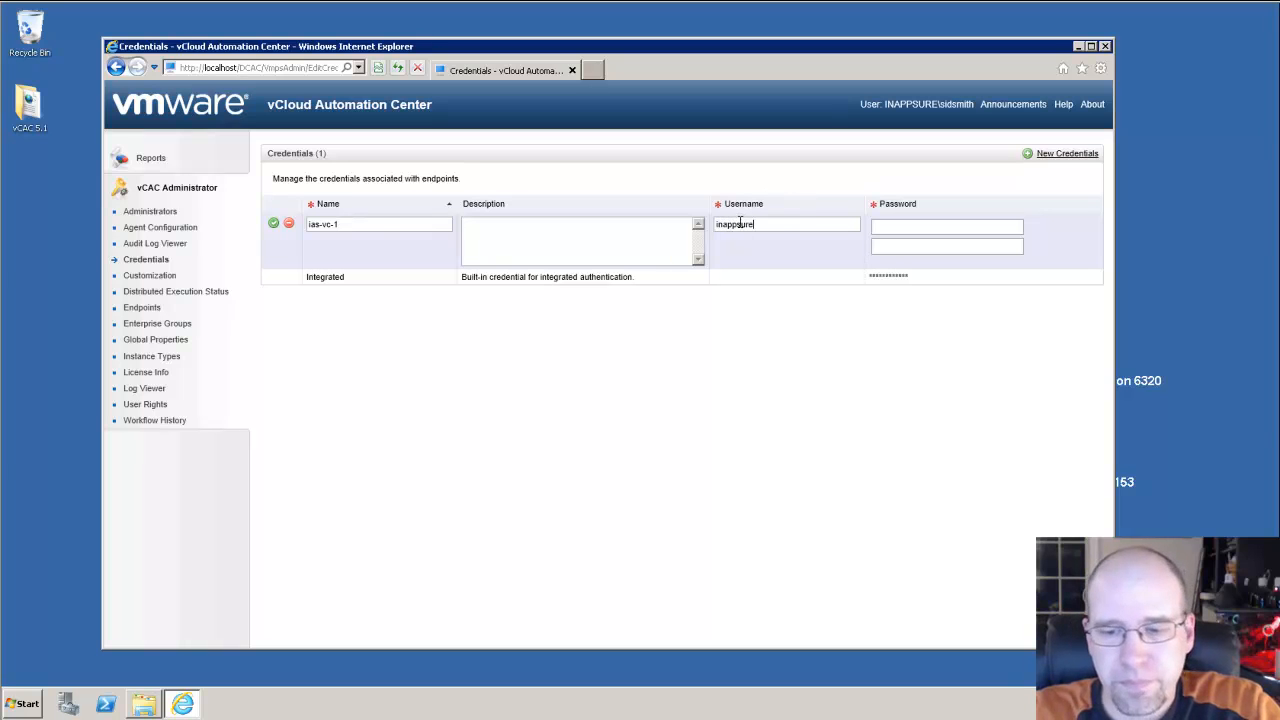
{"action": "type", "text": "\\vcacvc"}
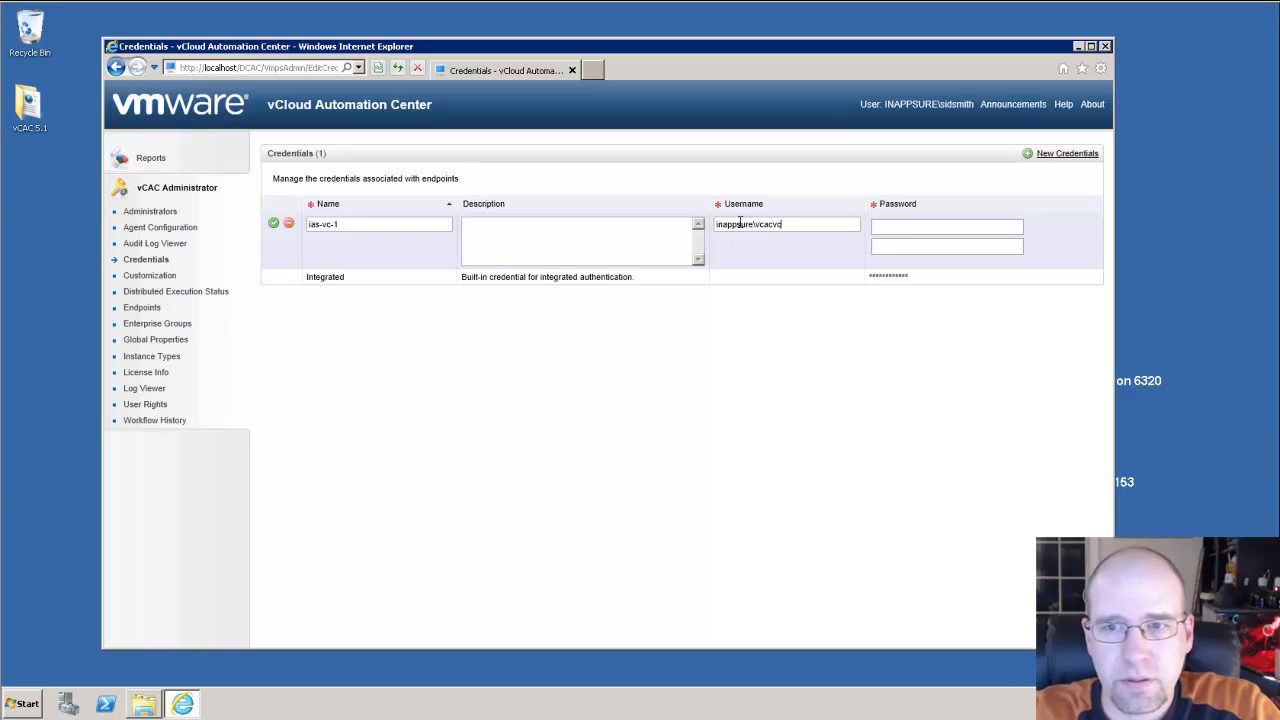
{"action": "key", "text": "Tab"}
{"action": "type", "text": "VM•••••••"}
{"action": "key", "text": "Tab"}
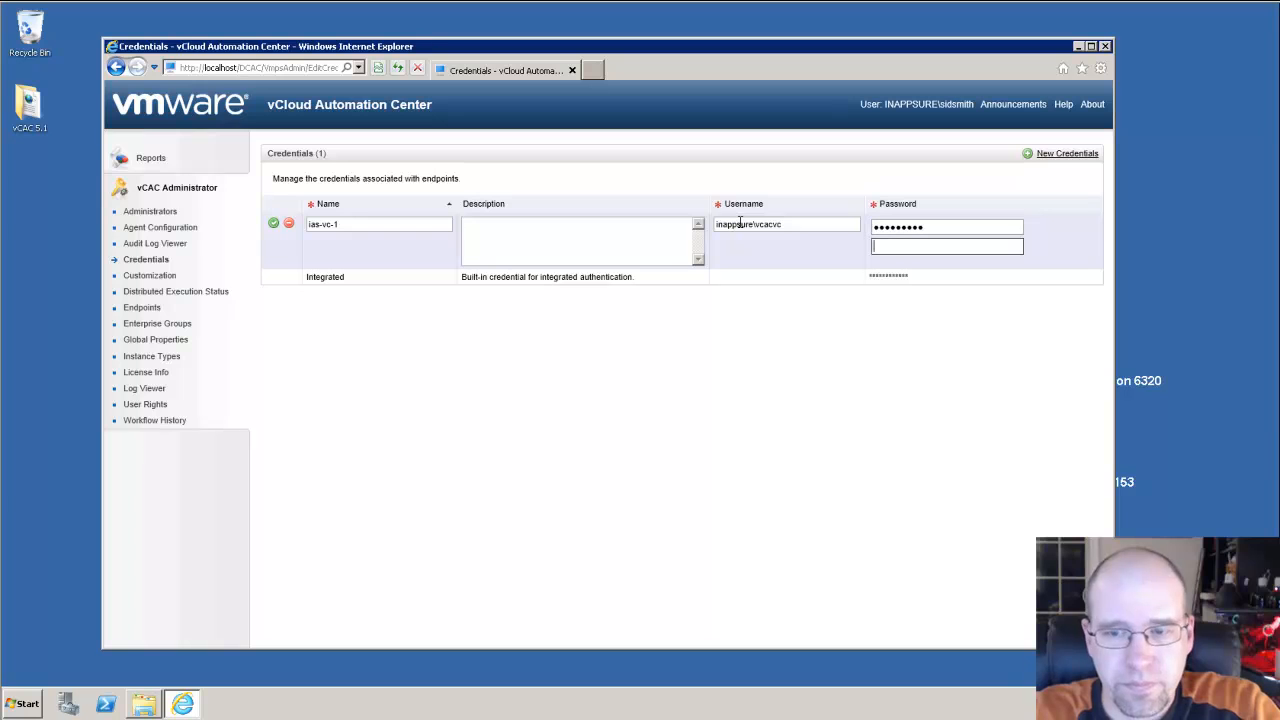
{"action": "type", "text": "••••••••"}
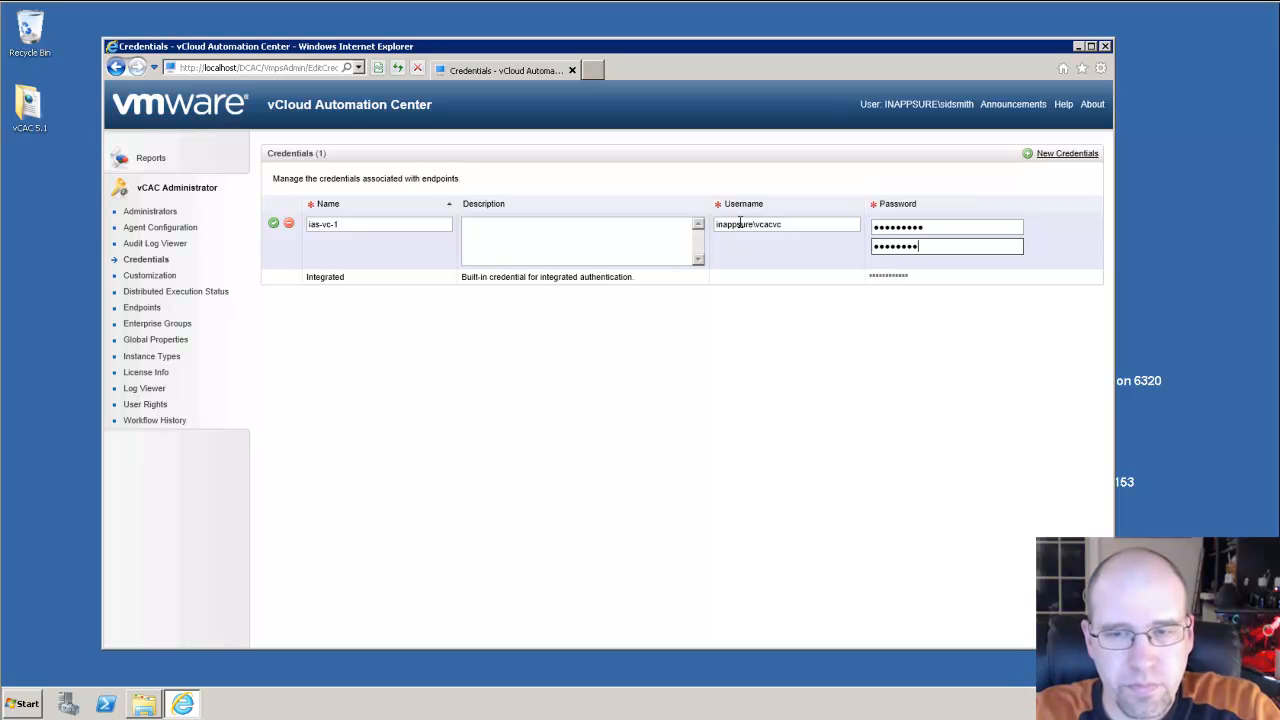
{"action": "left_click", "coordinate": [275, 224]}
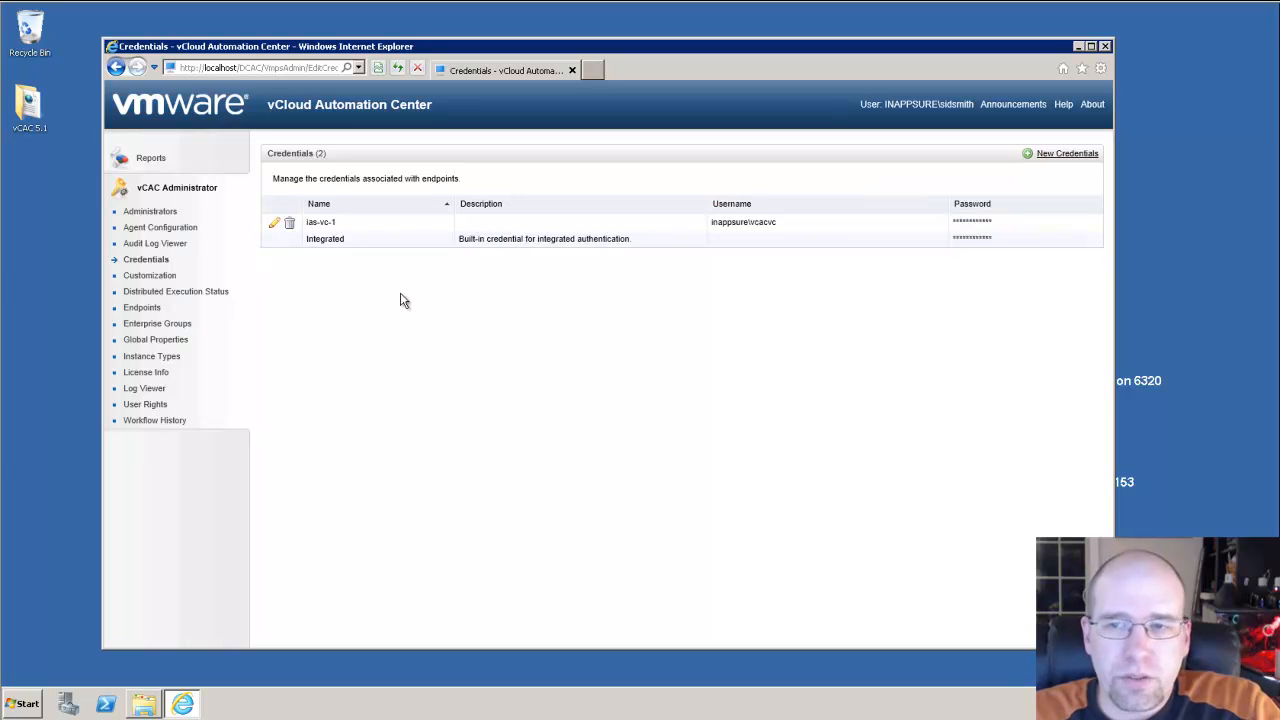
From the Endpoints page, start a new vSphere (vCenter) endpoint.
{"action": "left_click", "coordinate": [141, 308]}
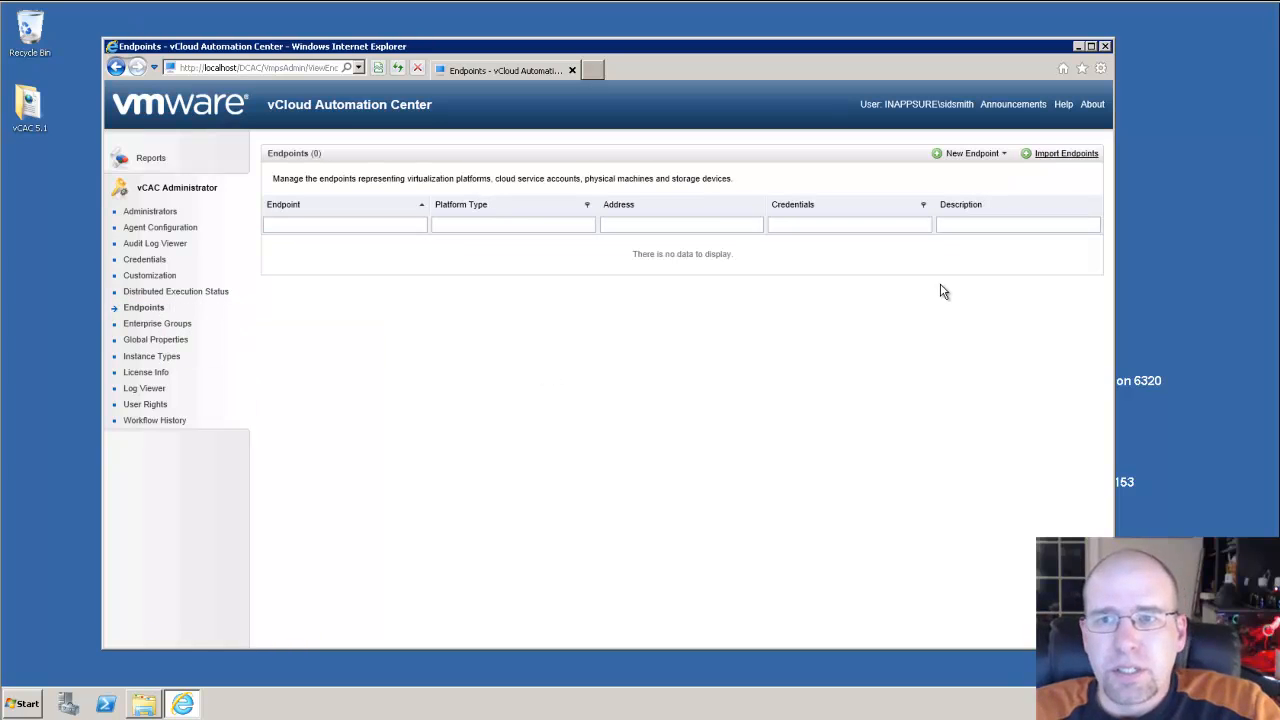
{"action": "left_click", "coordinate": [1004, 153]}
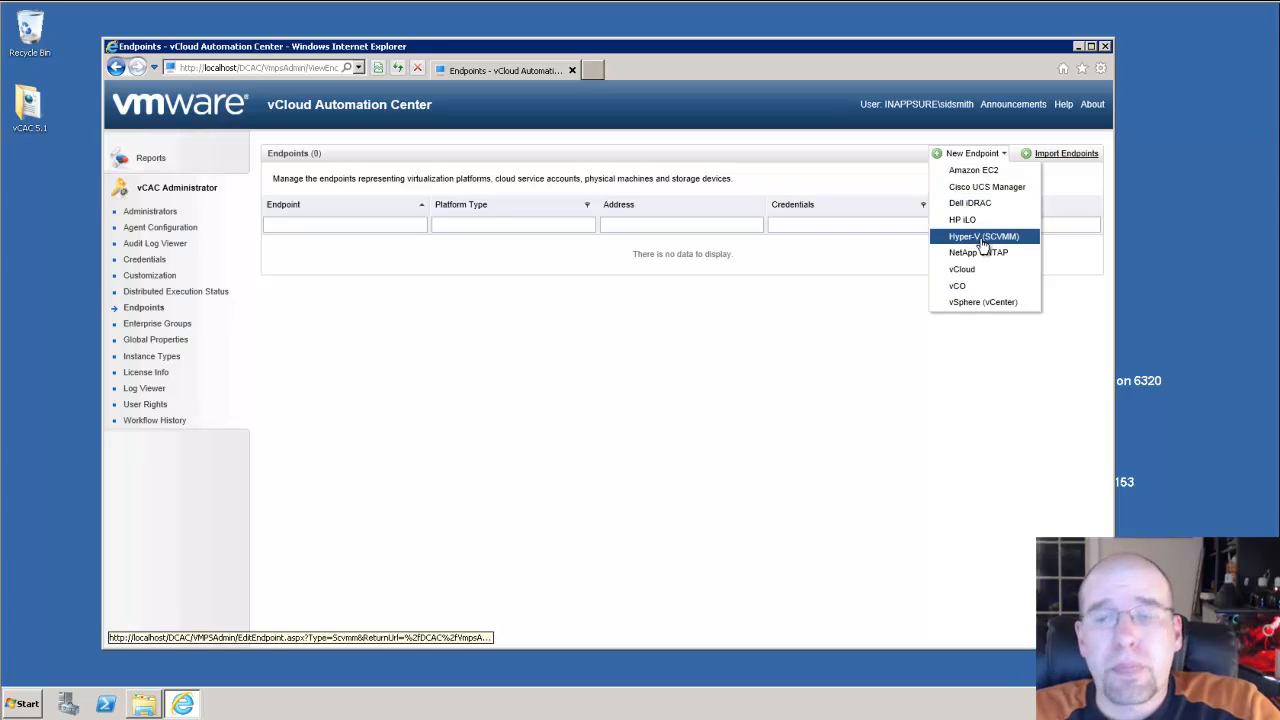
{"action": "left_click", "coordinate": [980, 302]}
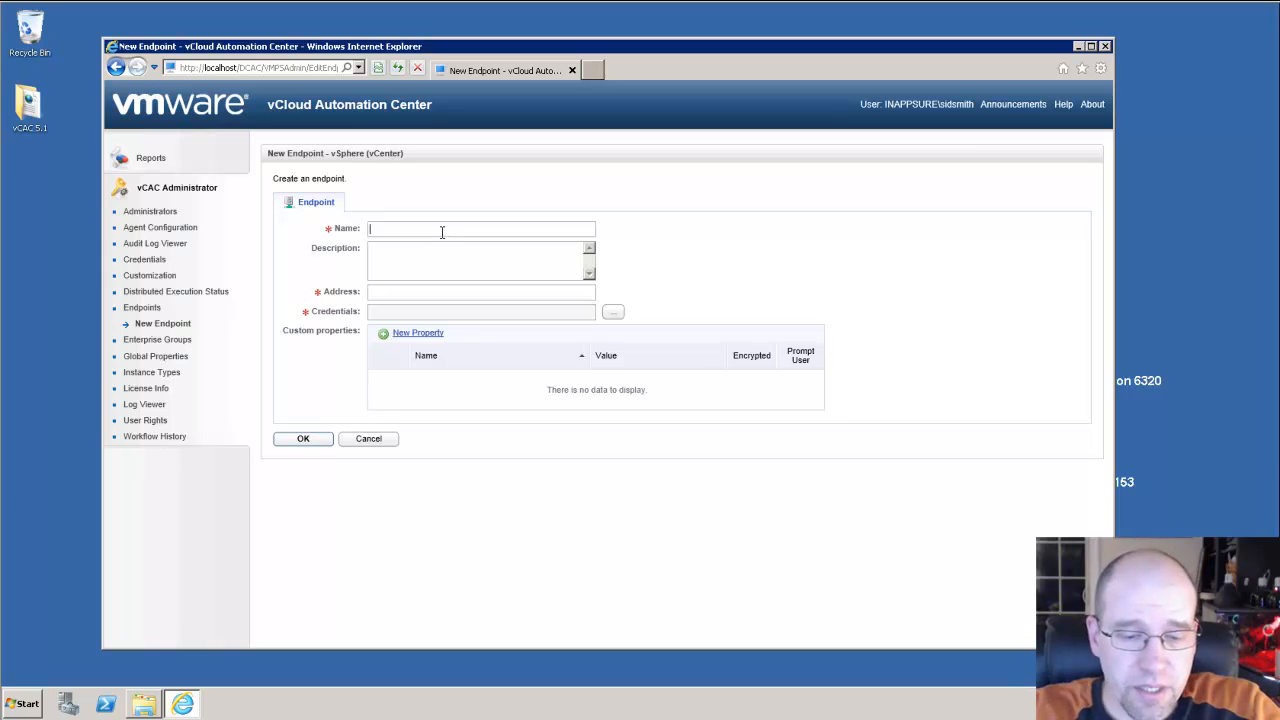
{"action": "type", "text": "ias-vc-1"}
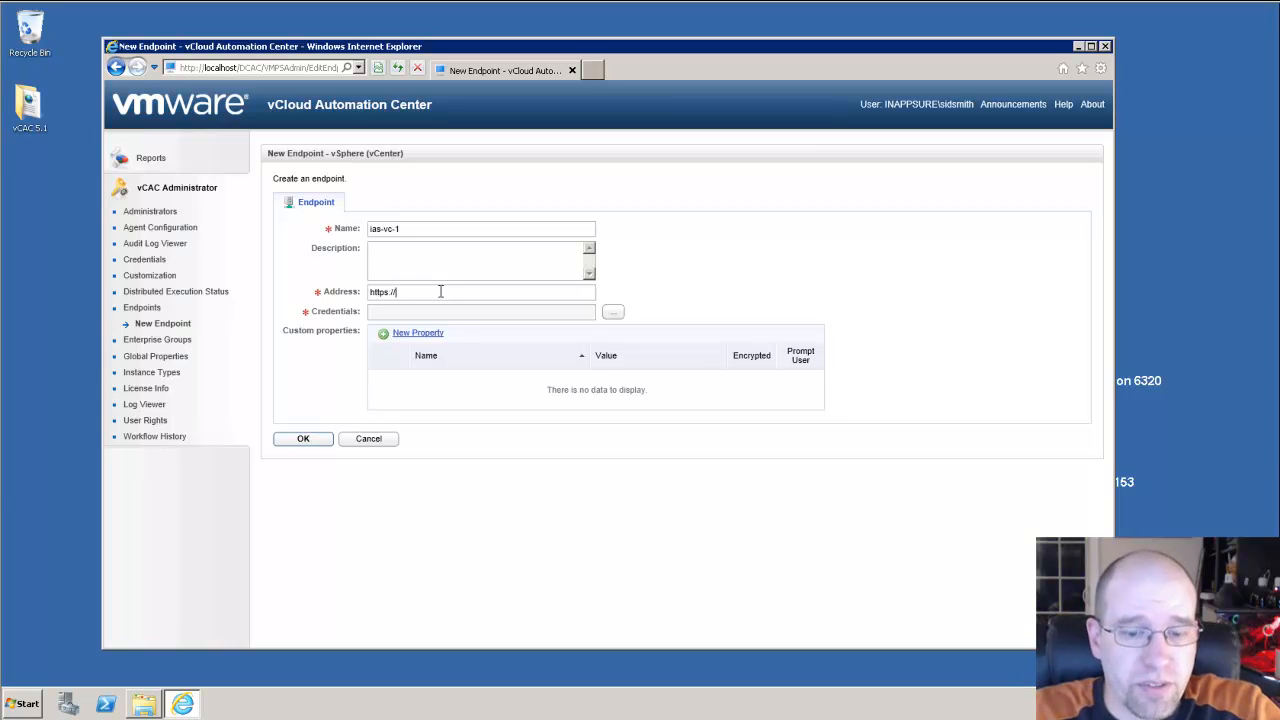
{"action": "type", "text": "ias-vc"}
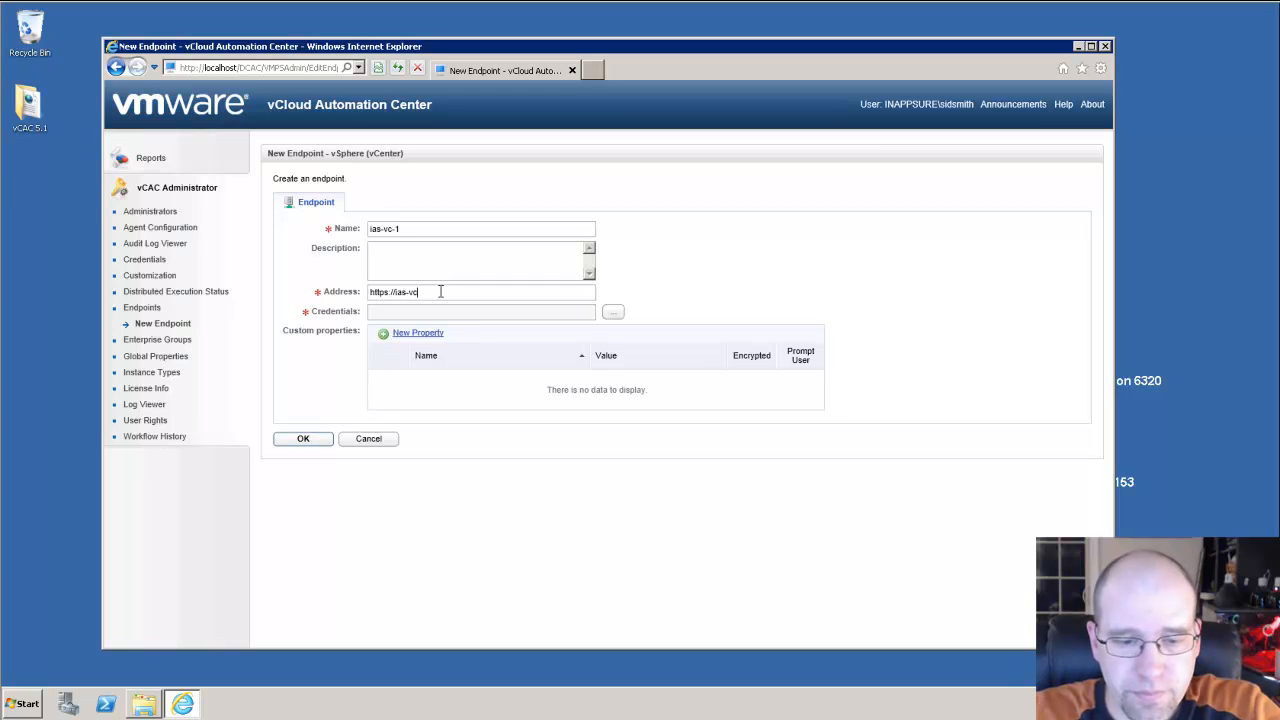
{"action": "type", "text": "-1.inapps"}
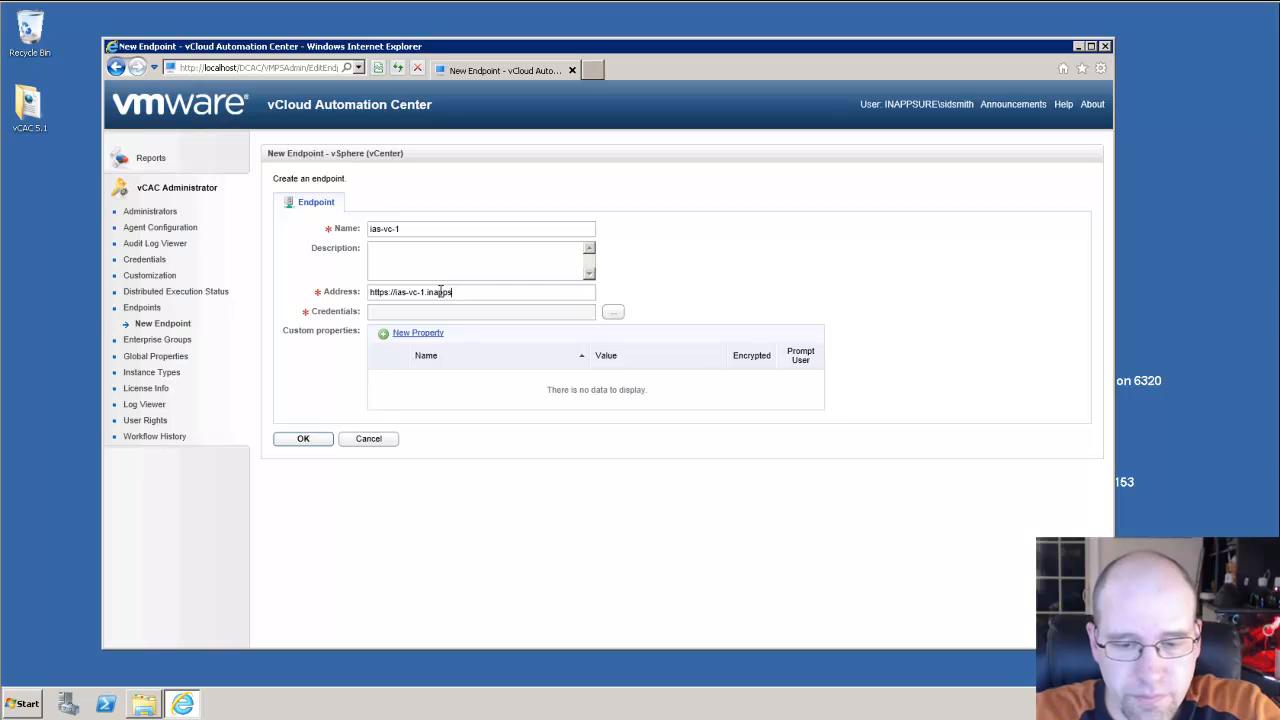
{"action": "type", "text": "ure.local/"}
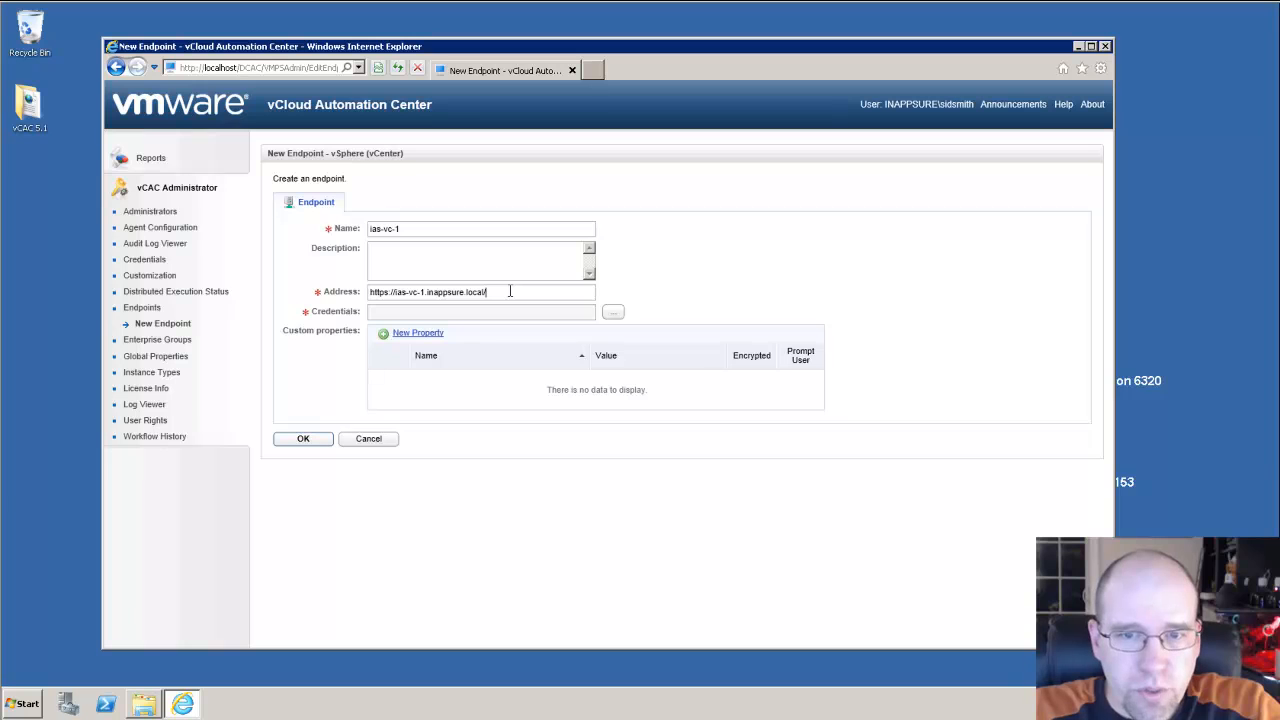
{"action": "type", "text": "sdk"}
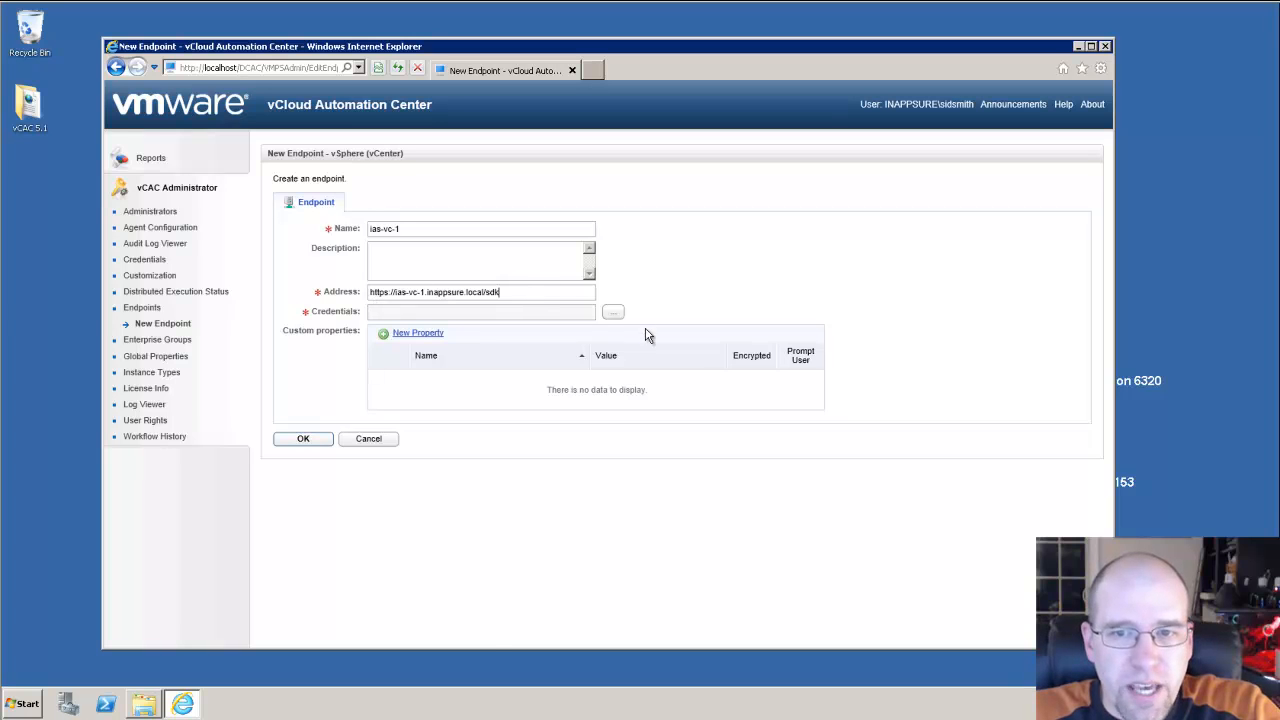
{"action": "left_click", "coordinate": [613, 312]}
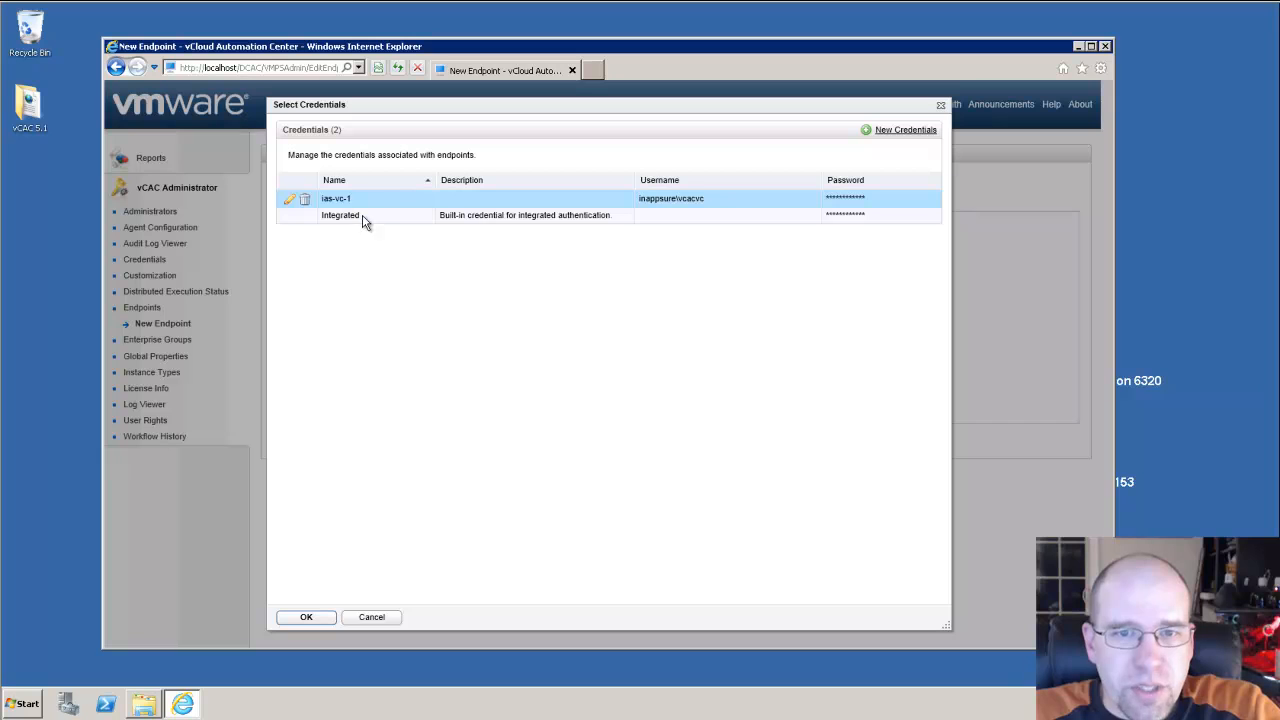
{"action": "left_click", "coordinate": [307, 616]}
{"action": "left_click", "coordinate": [303, 438]}
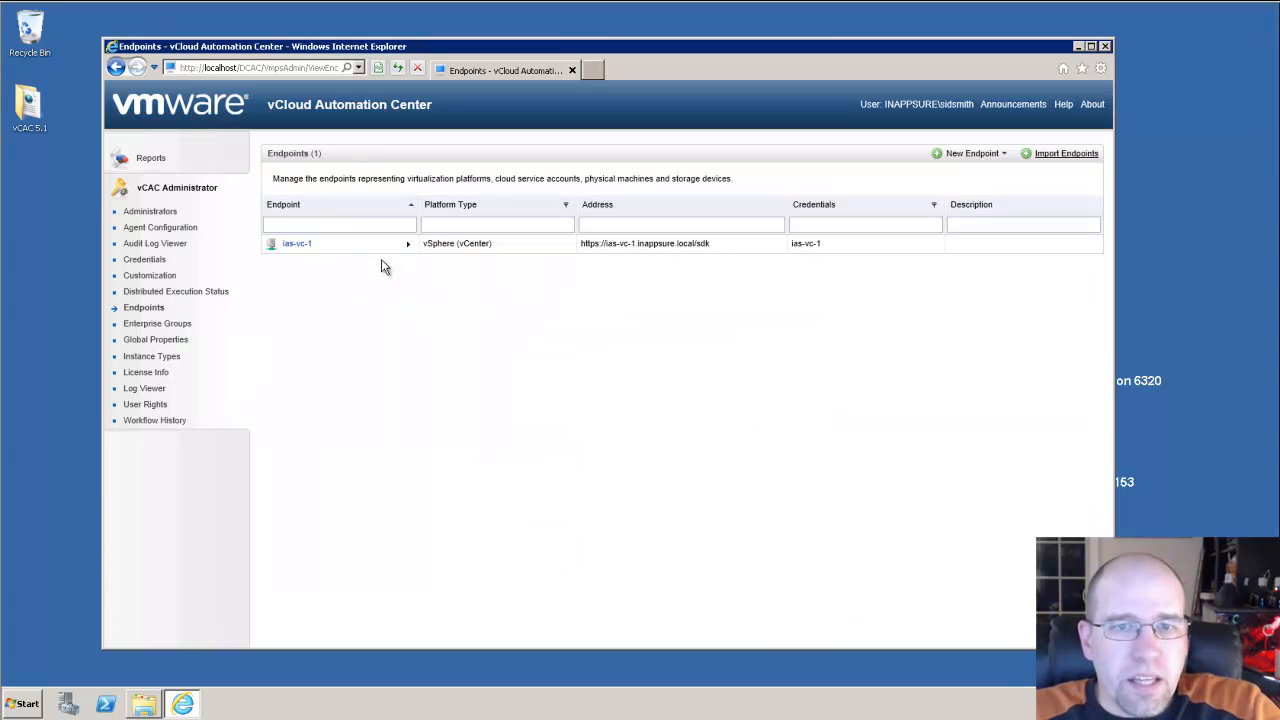
Run DCAC-Agent-Setup from the Setups folder as administrator and get past its welcome page.
{"action": "mouse_move", "coordinate": [318, 240]}
{"action": "left_click", "coordinate": [143, 704]}
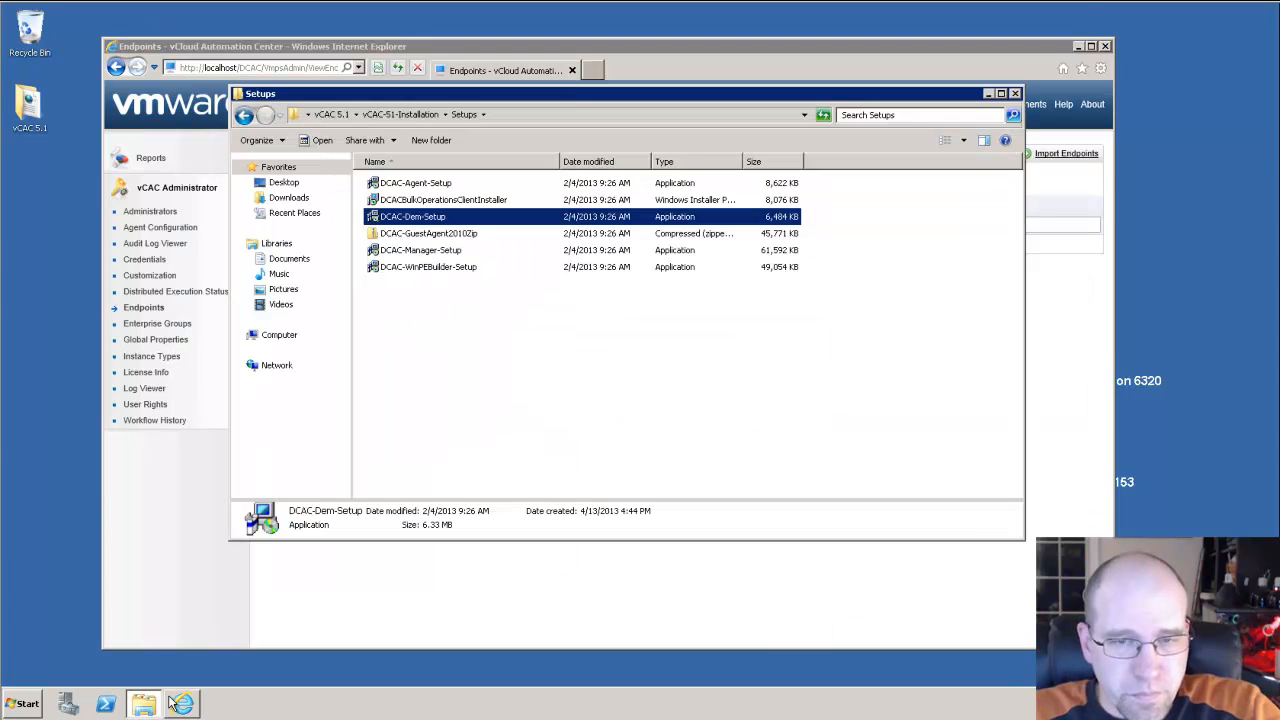
{"action": "left_click_drag", "start_coordinate": [580, 94], "coordinate": [603, 147]}
{"action": "left_click", "coordinate": [476, 370]}
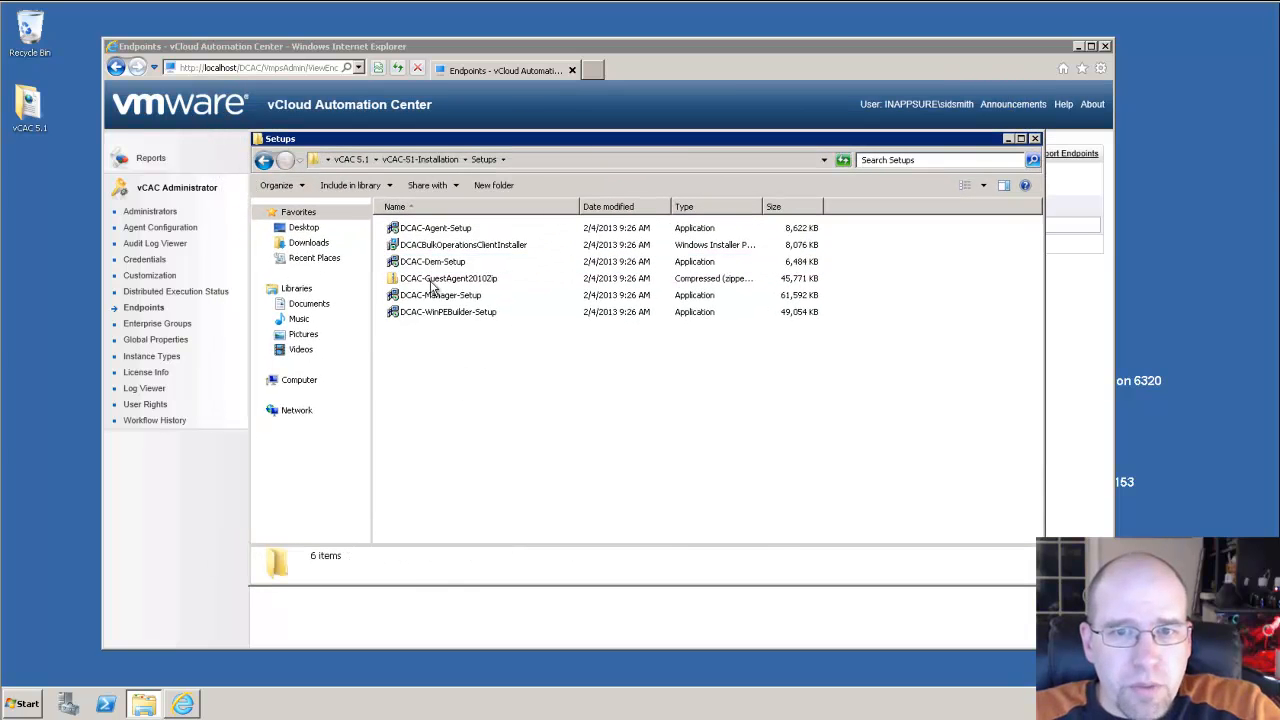
{"action": "right_click", "coordinate": [436, 232]}
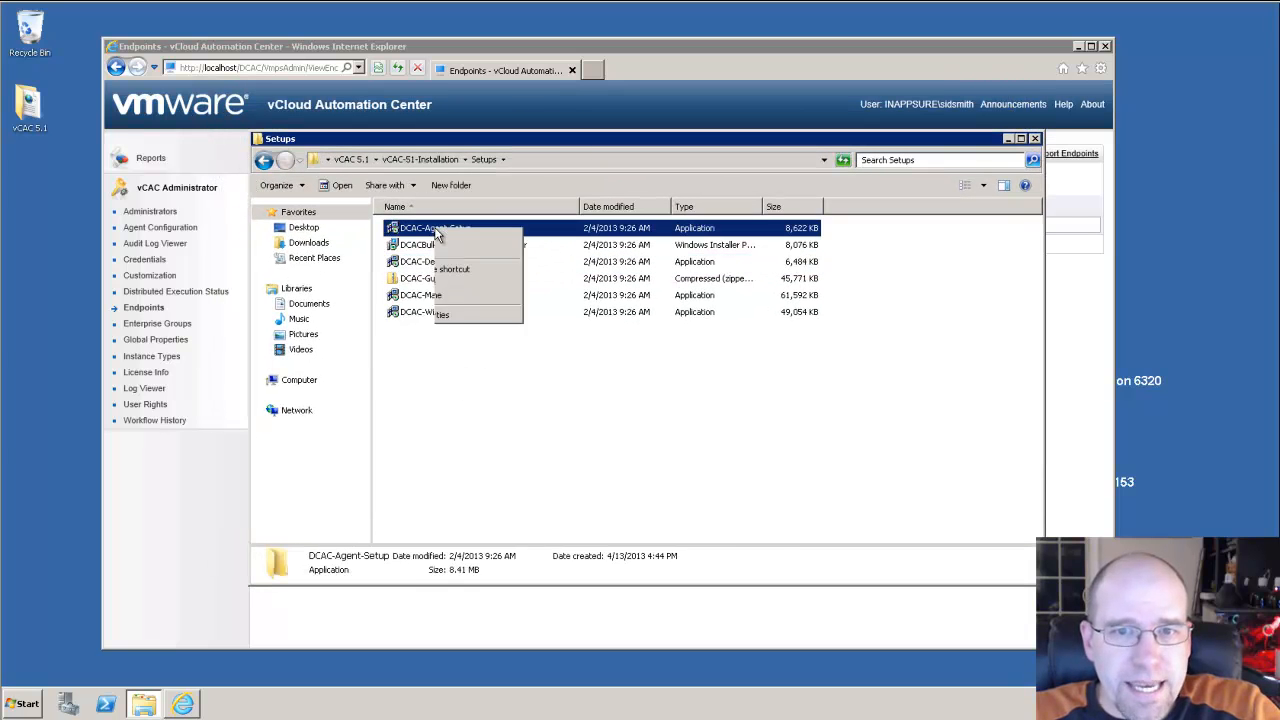
{"action": "left_click", "coordinate": [489, 251]}
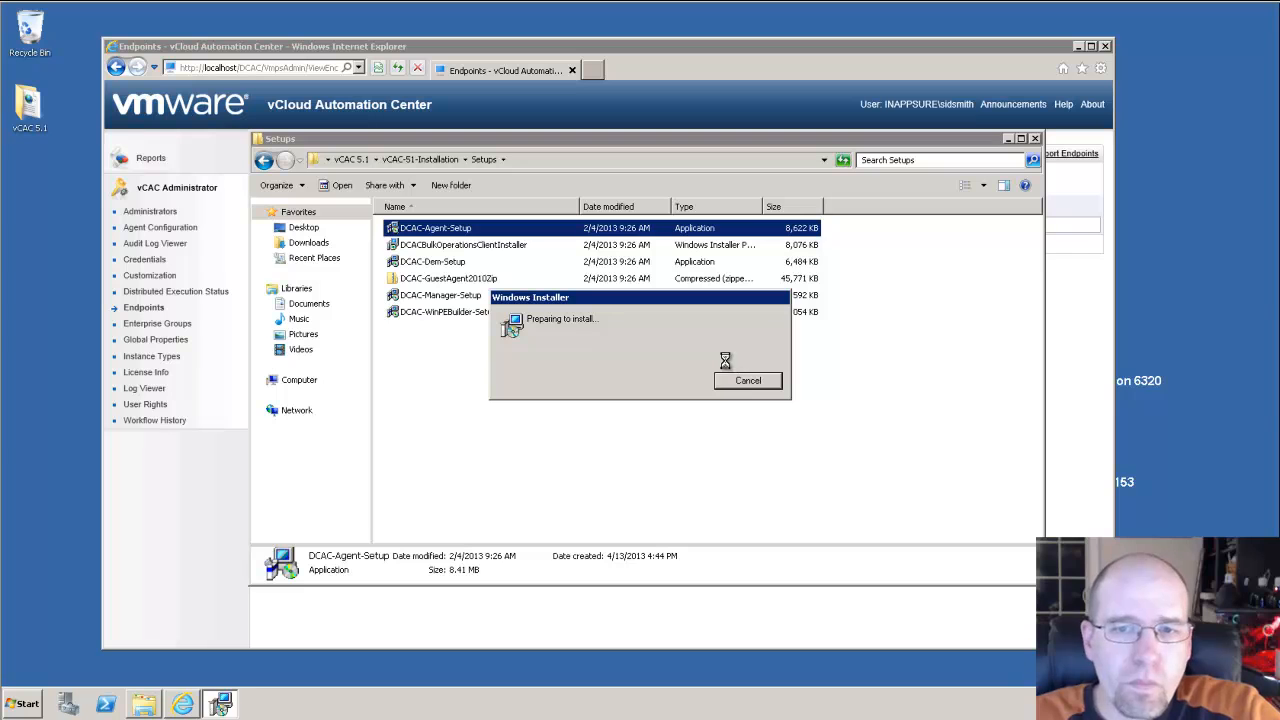
{"action": "left_click", "coordinate": [733, 479]}
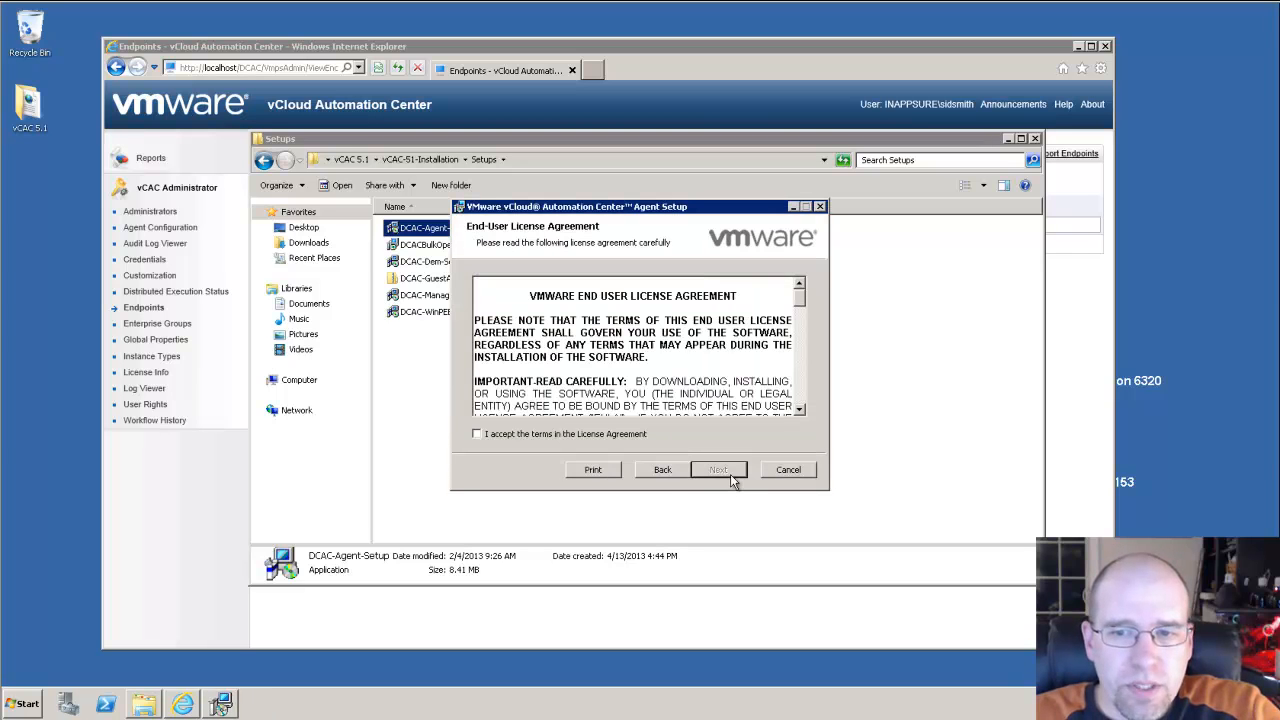
Accept the license, name the agent ias-vc-1 and turn off HTTPS.
{"action": "left_click", "coordinate": [534, 437]}
{"action": "left_click", "coordinate": [719, 475]}
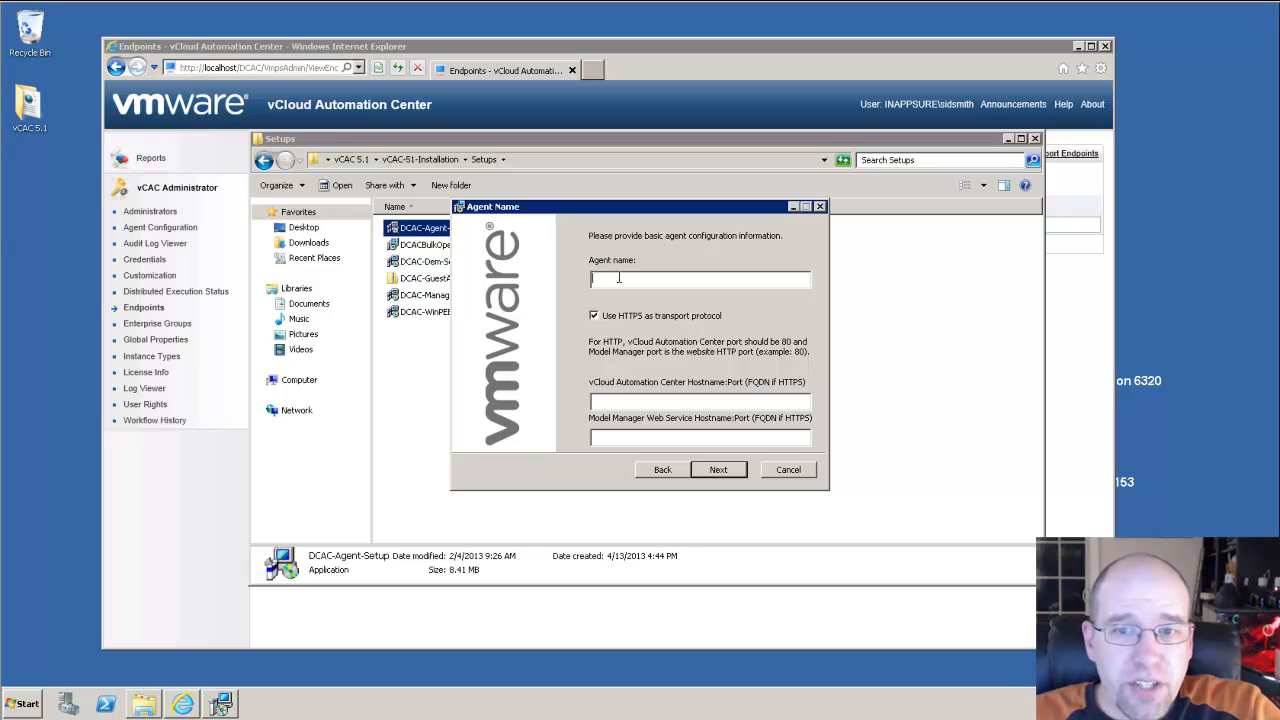
{"action": "type", "text": "ias"}
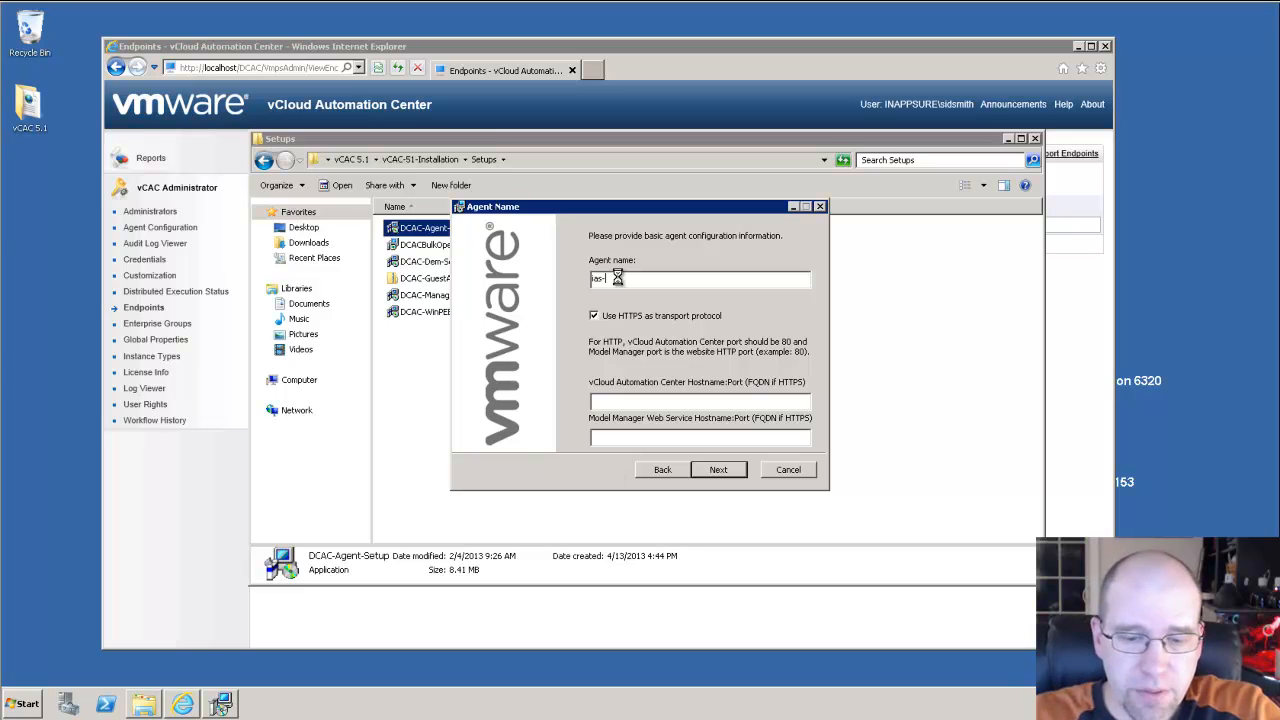
{"action": "type", "text": "-vc-1"}
{"action": "left_click", "coordinate": [623, 404]}
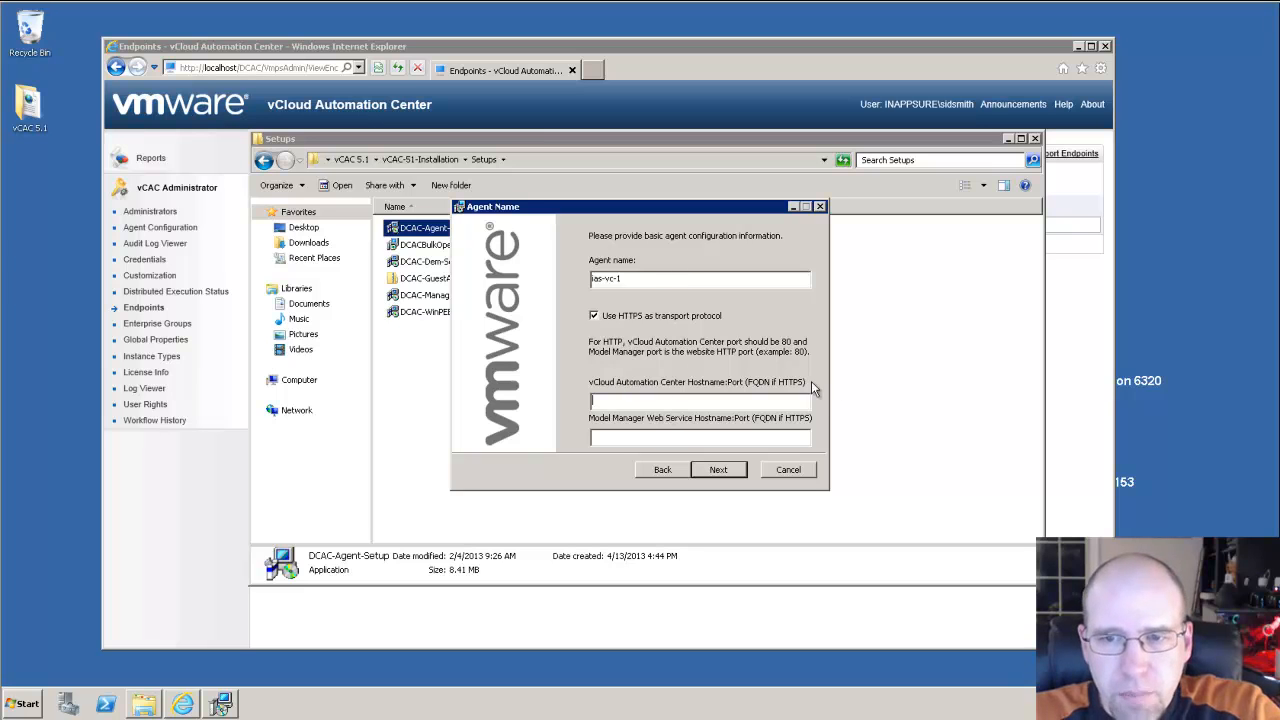
{"action": "left_click", "coordinate": [648, 316]}
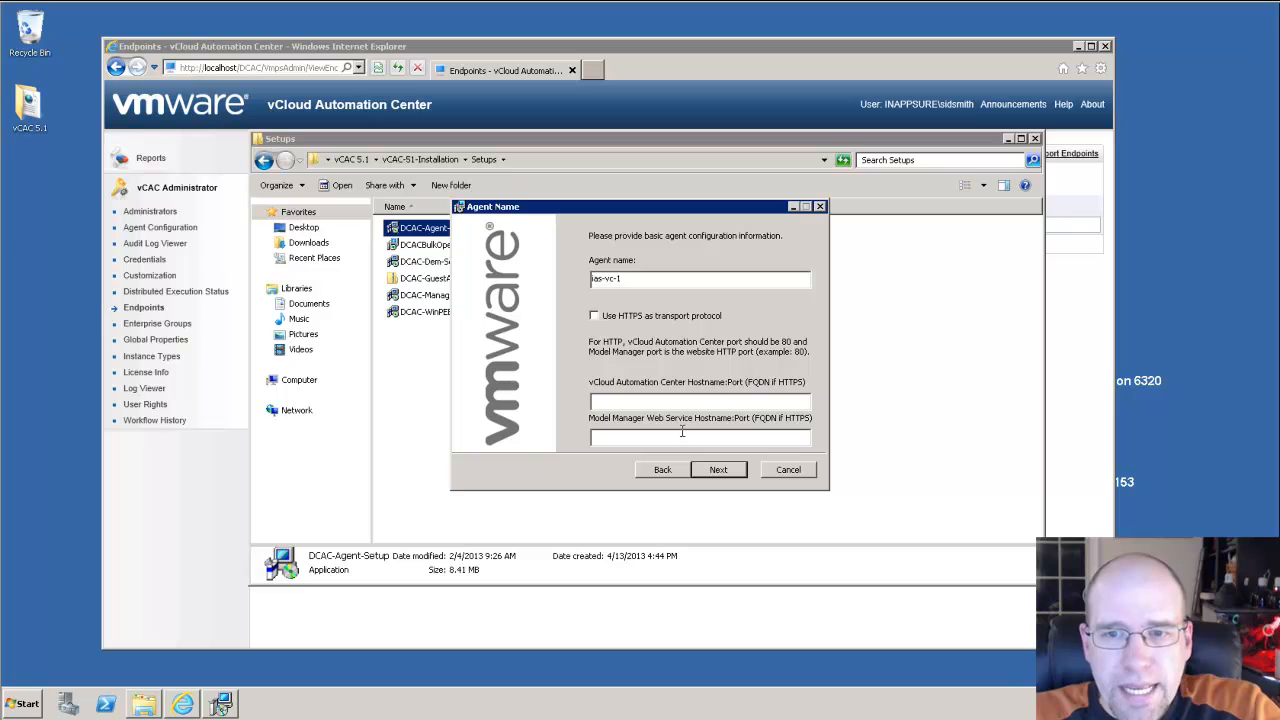
Set both the vCloud Automation Center and Model Manager web service hostnames to localhost:80.
{"action": "left_click", "coordinate": [656, 404]}
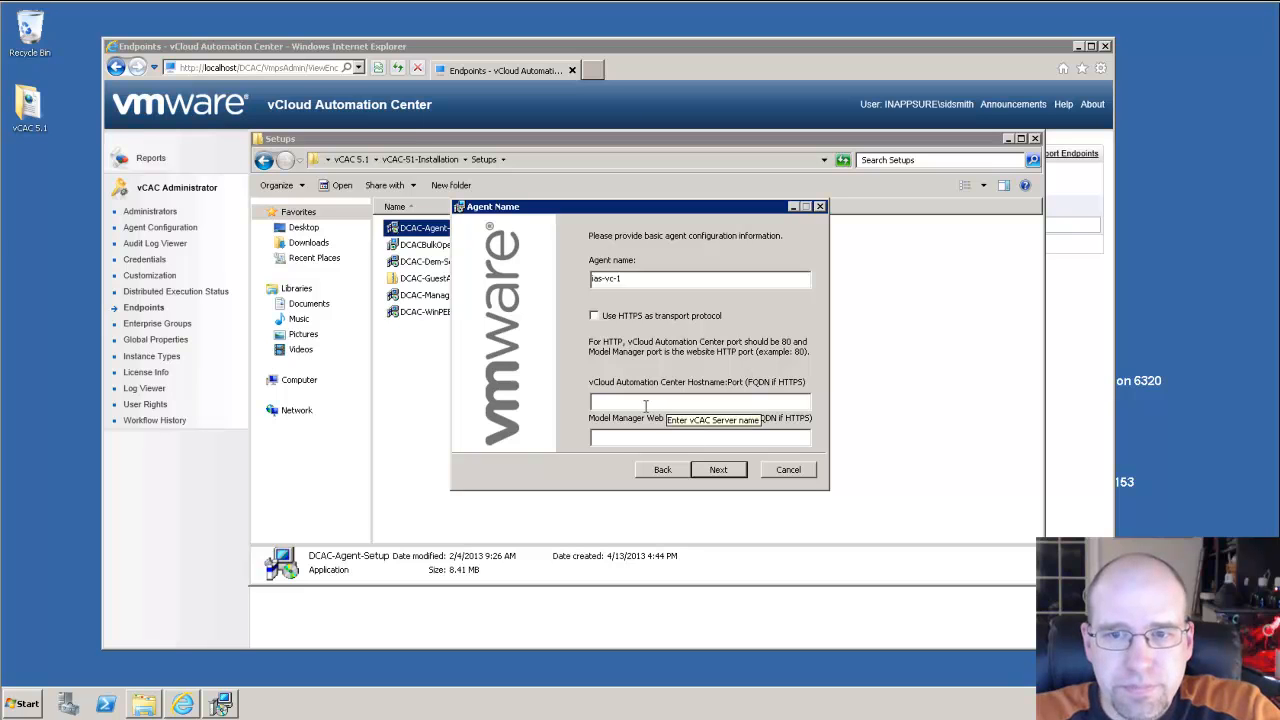
{"action": "type", "text": "localhost:80"}
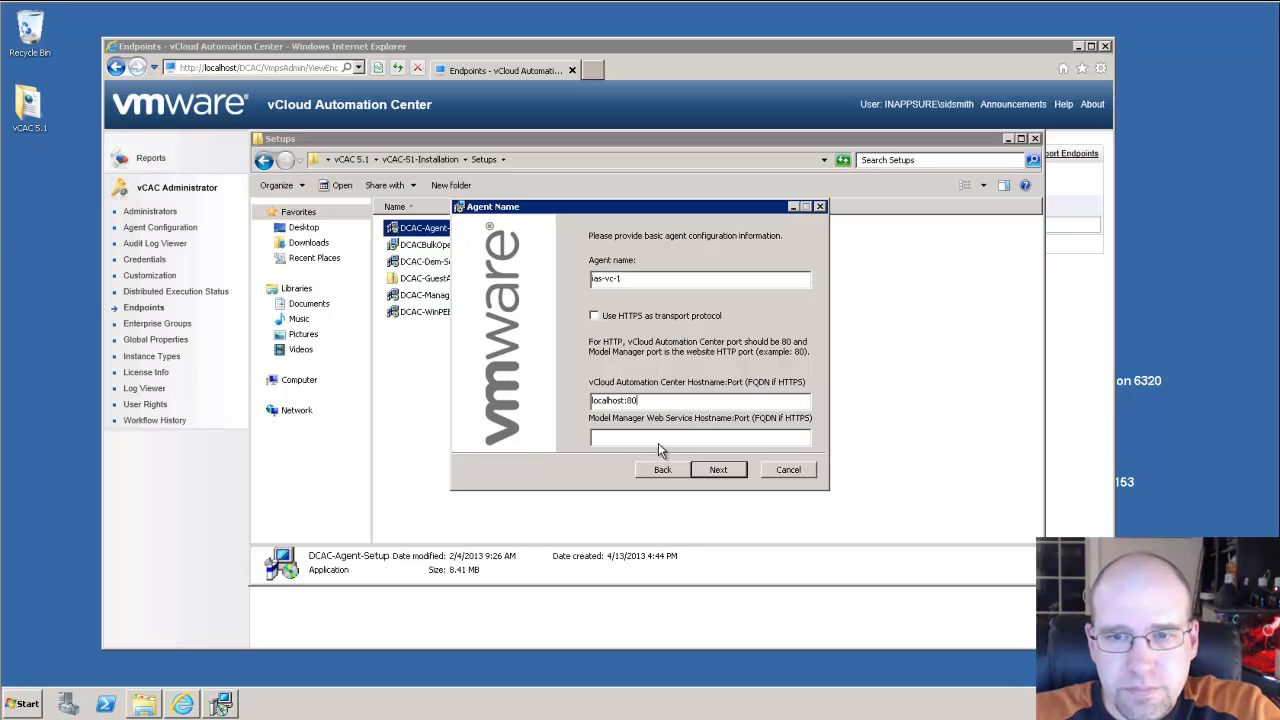
{"action": "left_click", "coordinate": [660, 437]}
{"action": "type", "text": "localhost:80"}
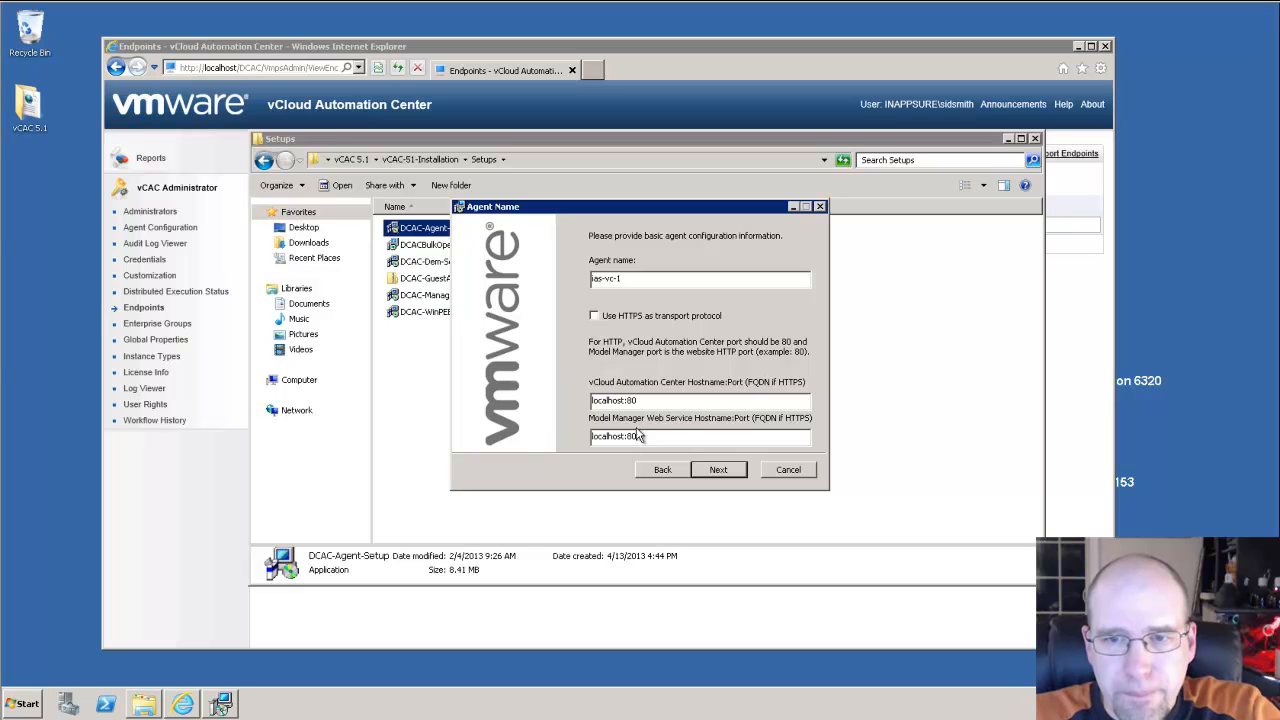
{"action": "left_click", "coordinate": [718, 470]}
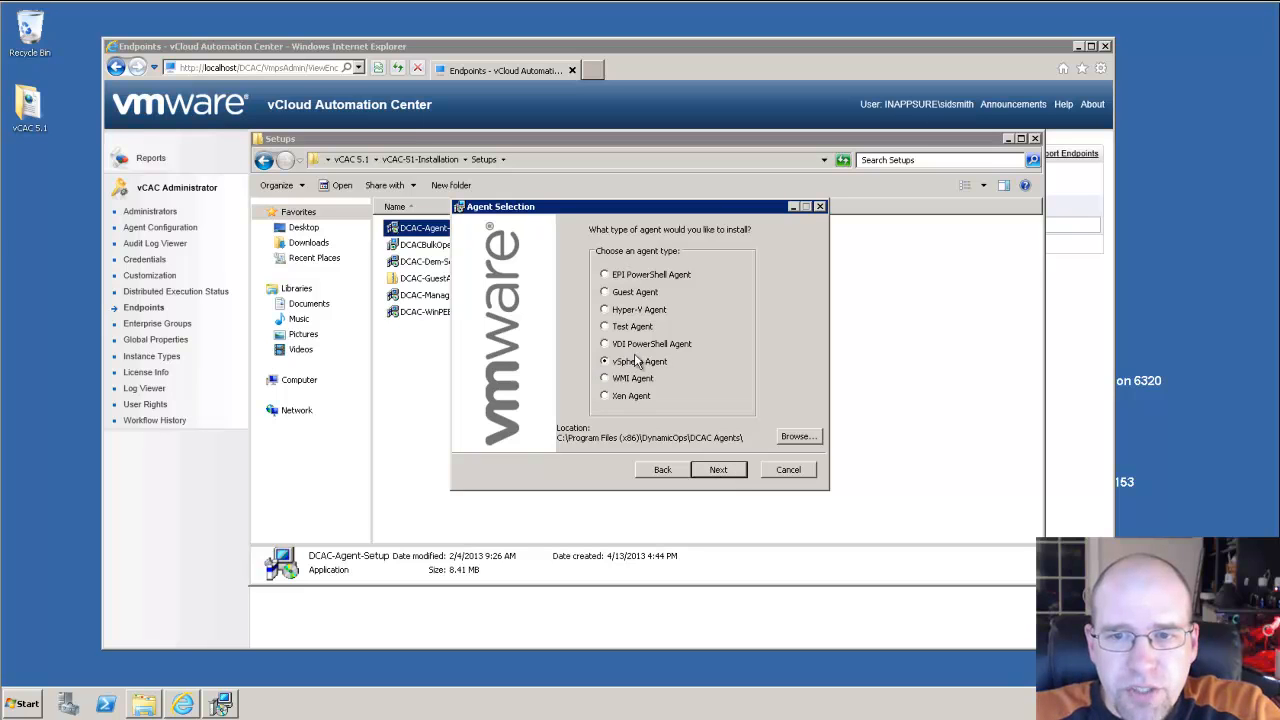
Keep vSphere Agent as the agent type and enter the service account username and password.
{"action": "left_click", "coordinate": [725, 471]}
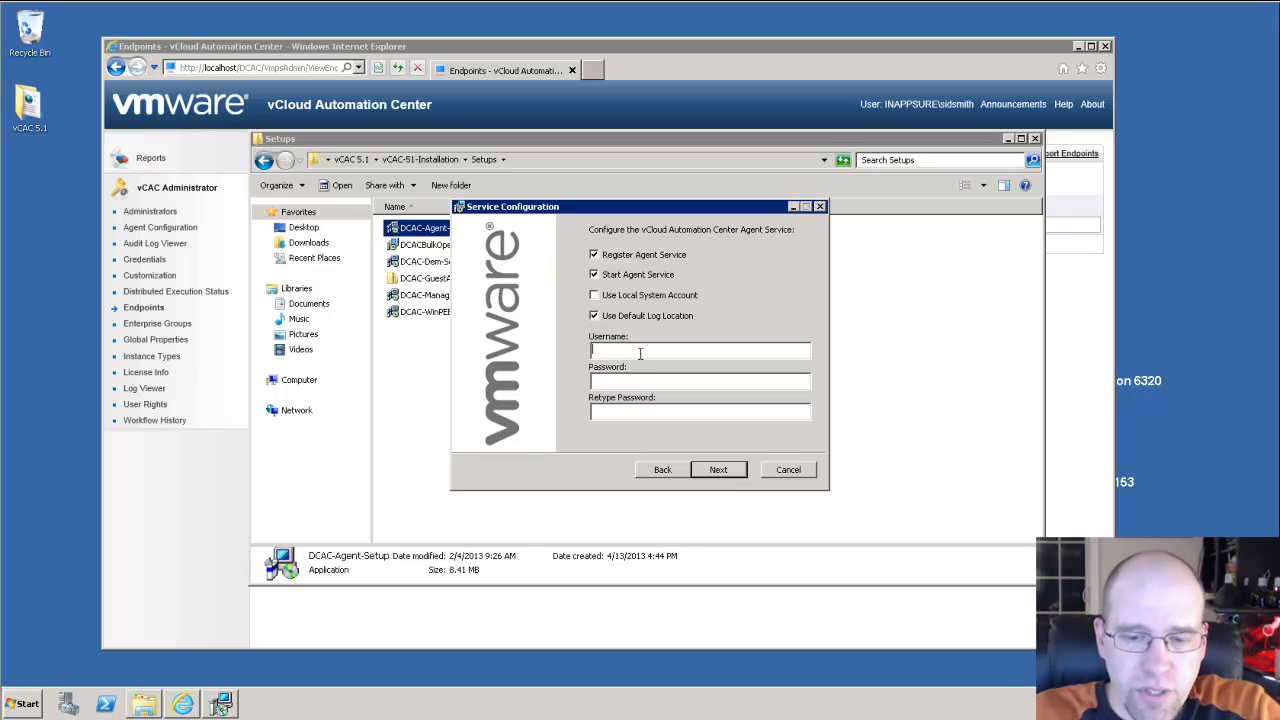
{"action": "left_click", "coordinate": [640, 353]}
{"action": "type", "text": "inappsure"}
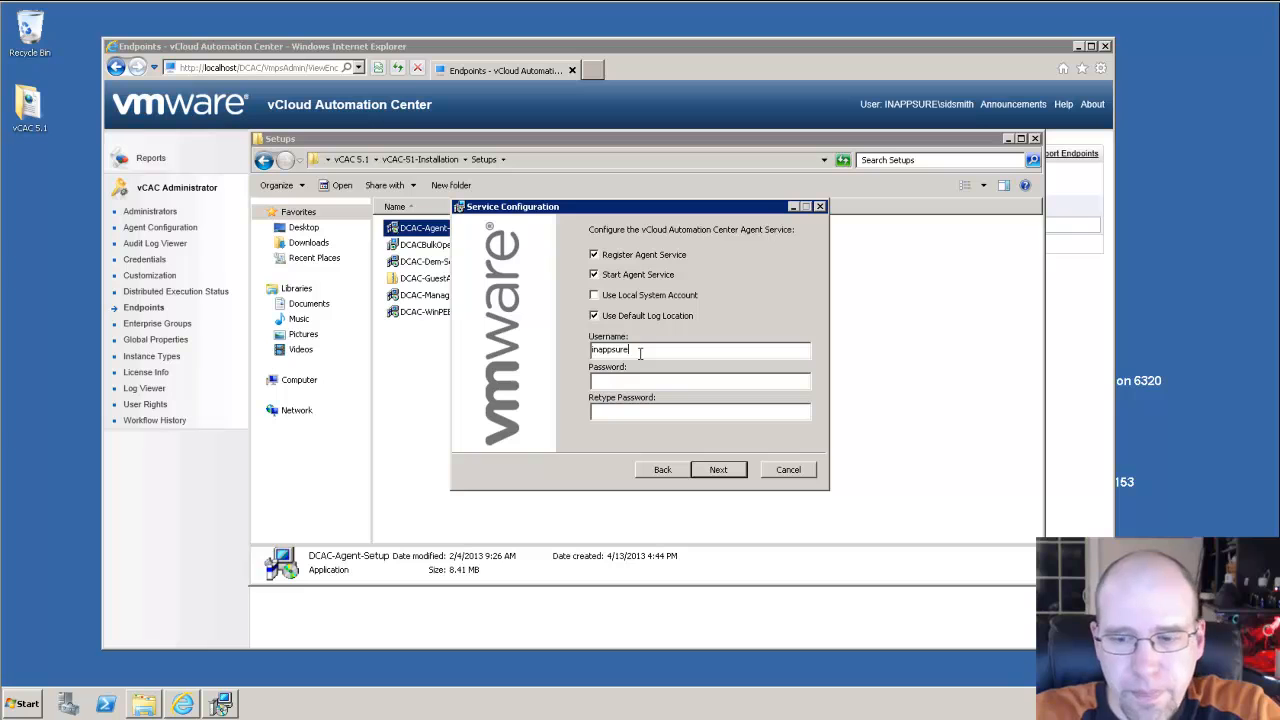
{"action": "type", "text": "\\vcacsvc*******"}
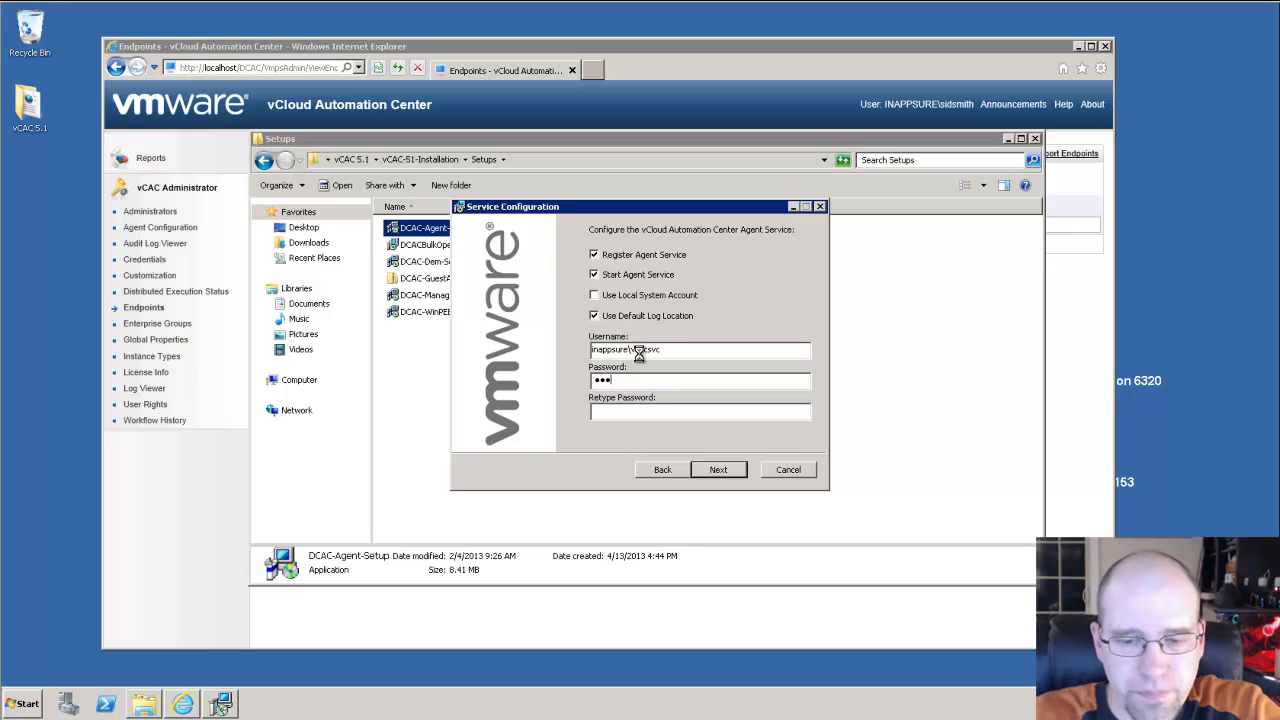
{"action": "type", "text": "*********"}
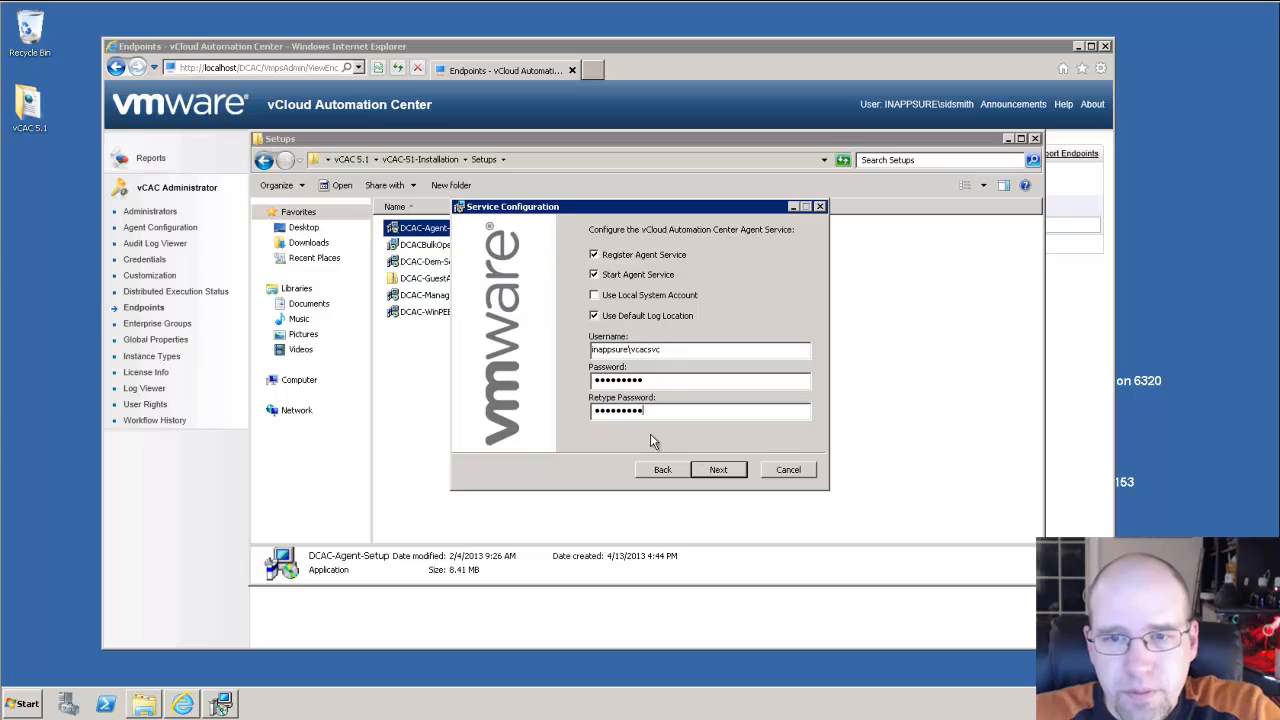
Enter the Model Manager account username and password on the vSphere Agent Configuration page.
{"action": "left_click", "coordinate": [719, 469]}
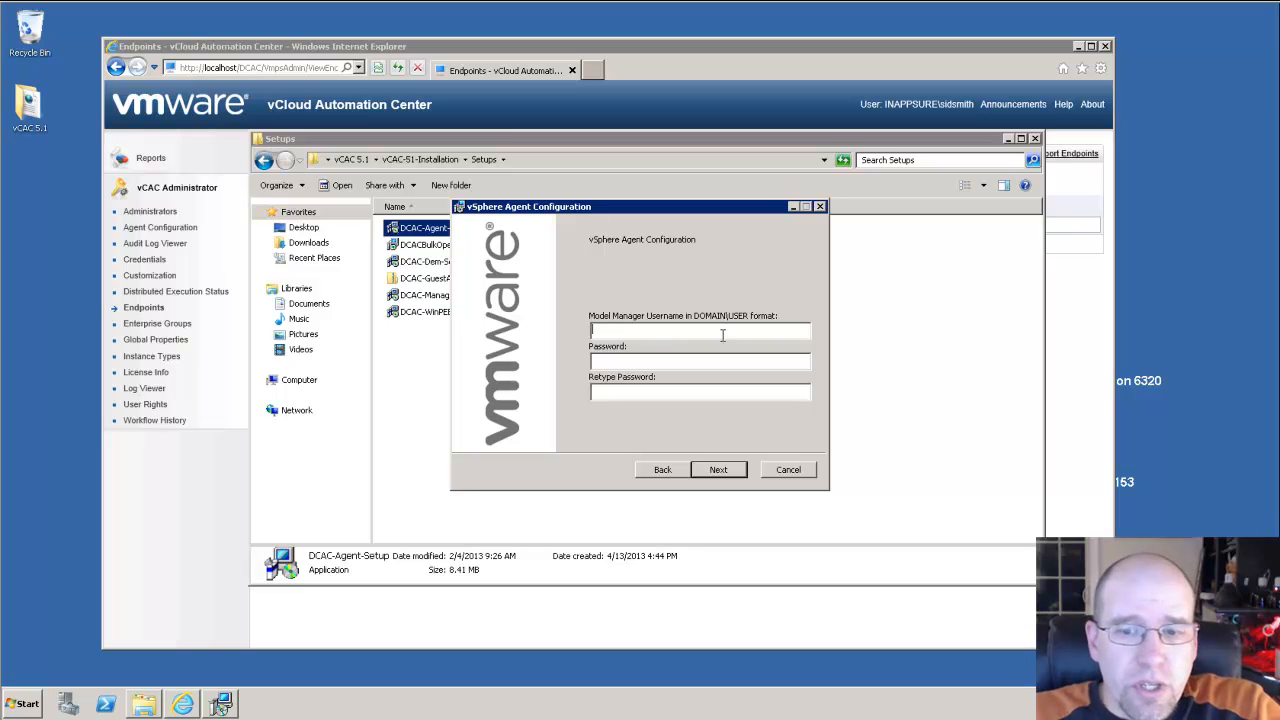
{"action": "type", "text": "nap"}
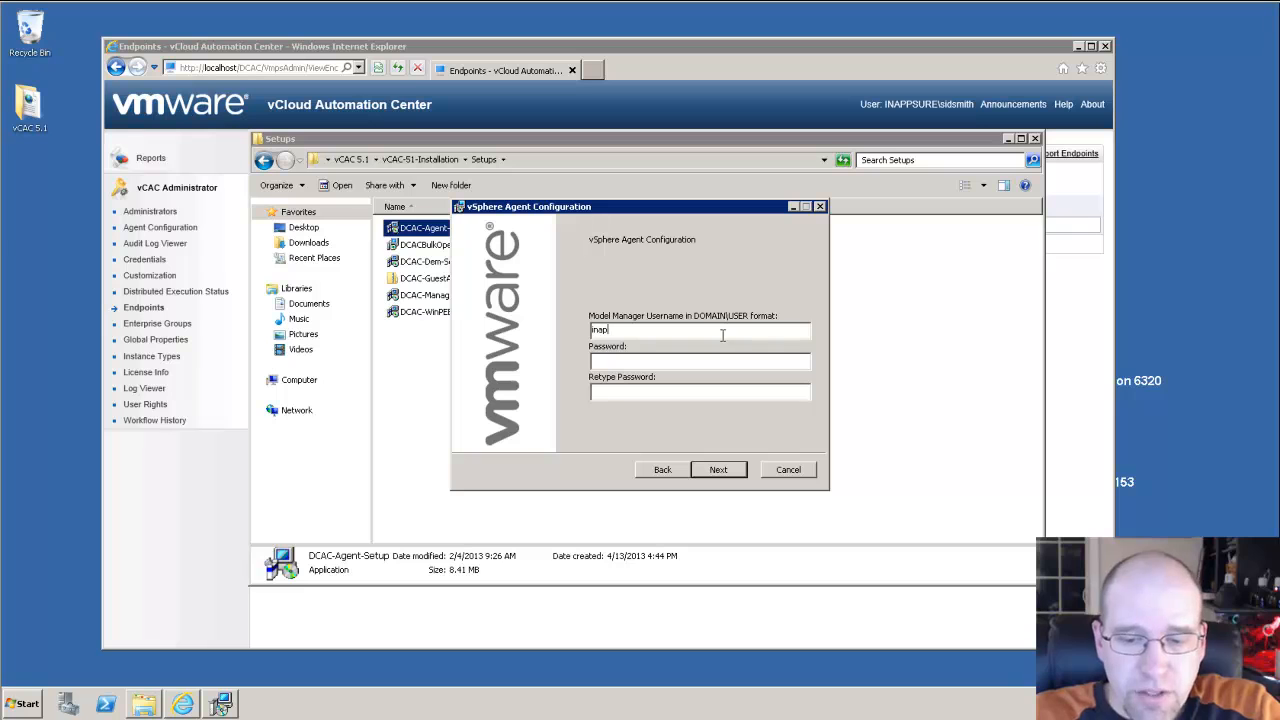
{"action": "type", "text": "psure\\vcacs"}
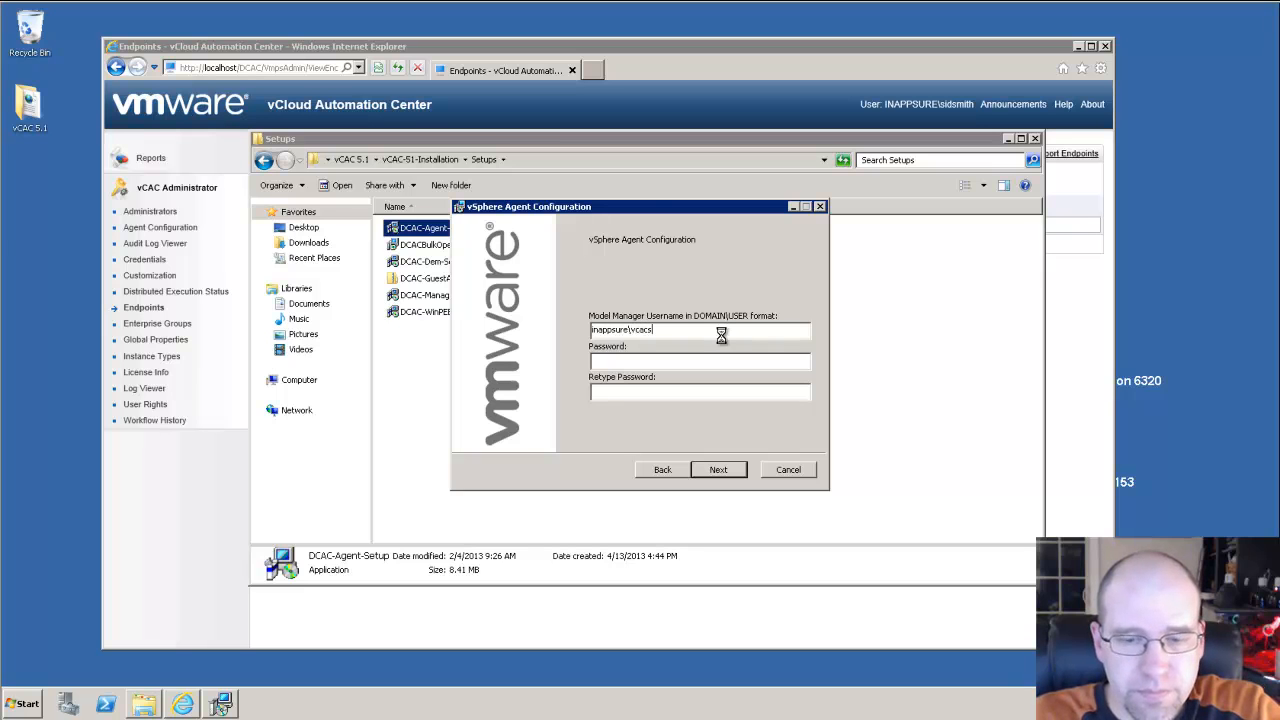
{"action": "type", "text": "••••••"}
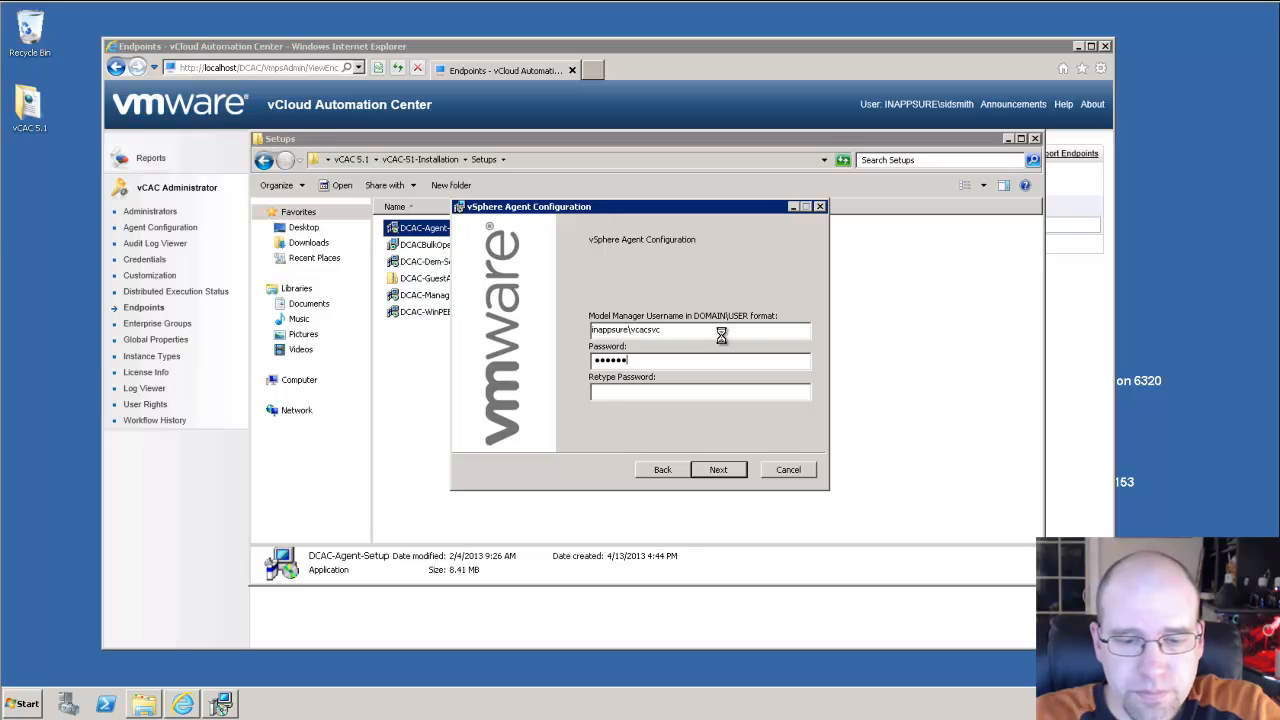
{"action": "type", "text": "•••••••"}
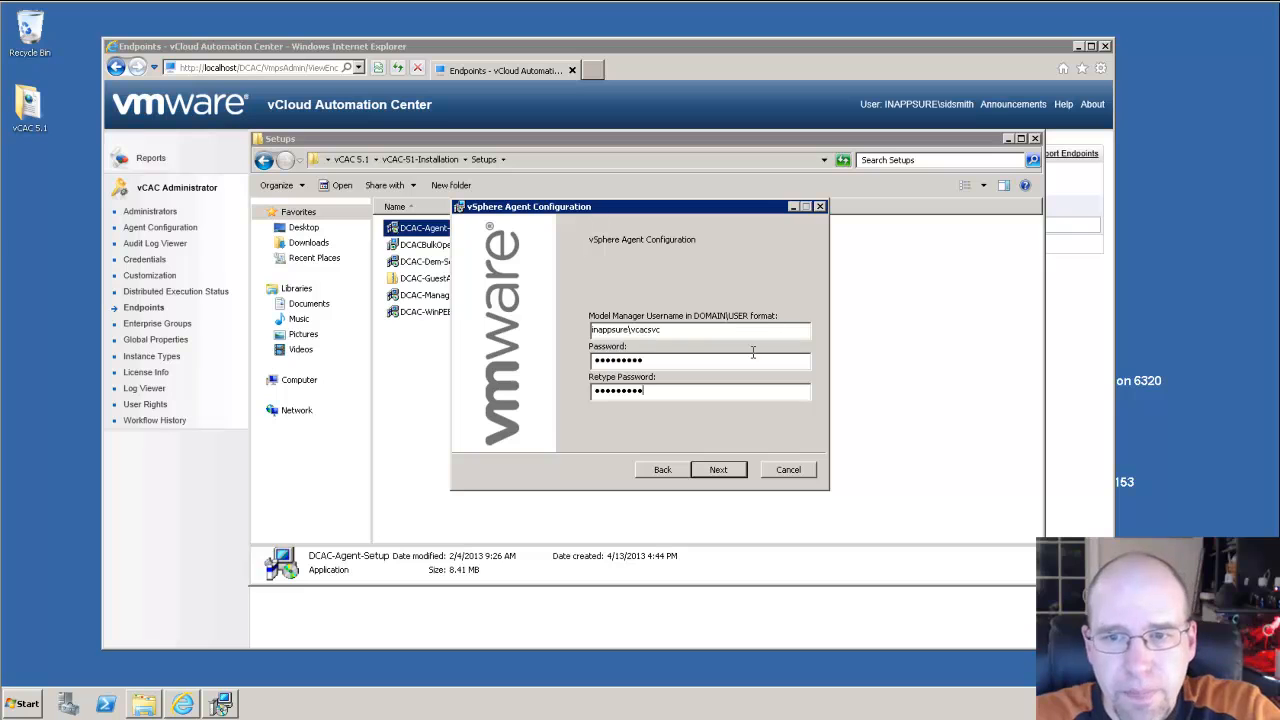
{"action": "left_click", "coordinate": [716, 476]}
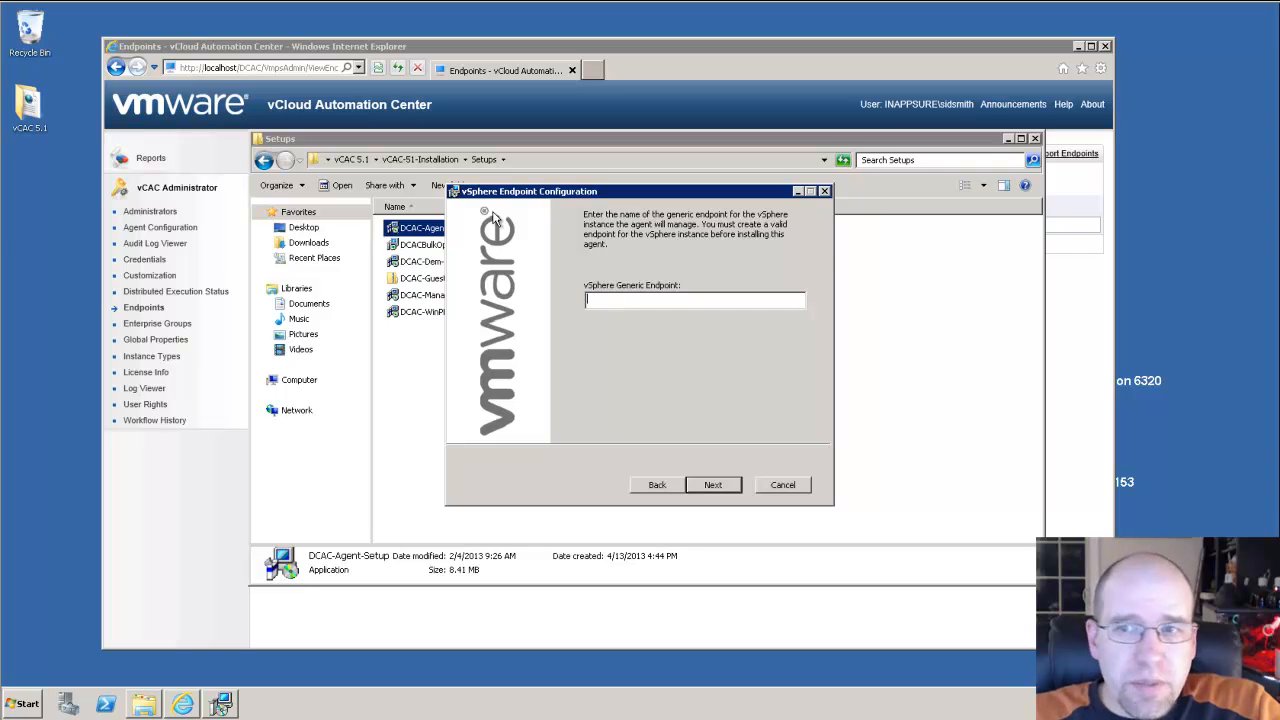
Set the vSphere Generic Endpoint to ias-vc-1, checking the name against the Endpoints list.
{"action": "left_click", "coordinate": [1007, 139]}
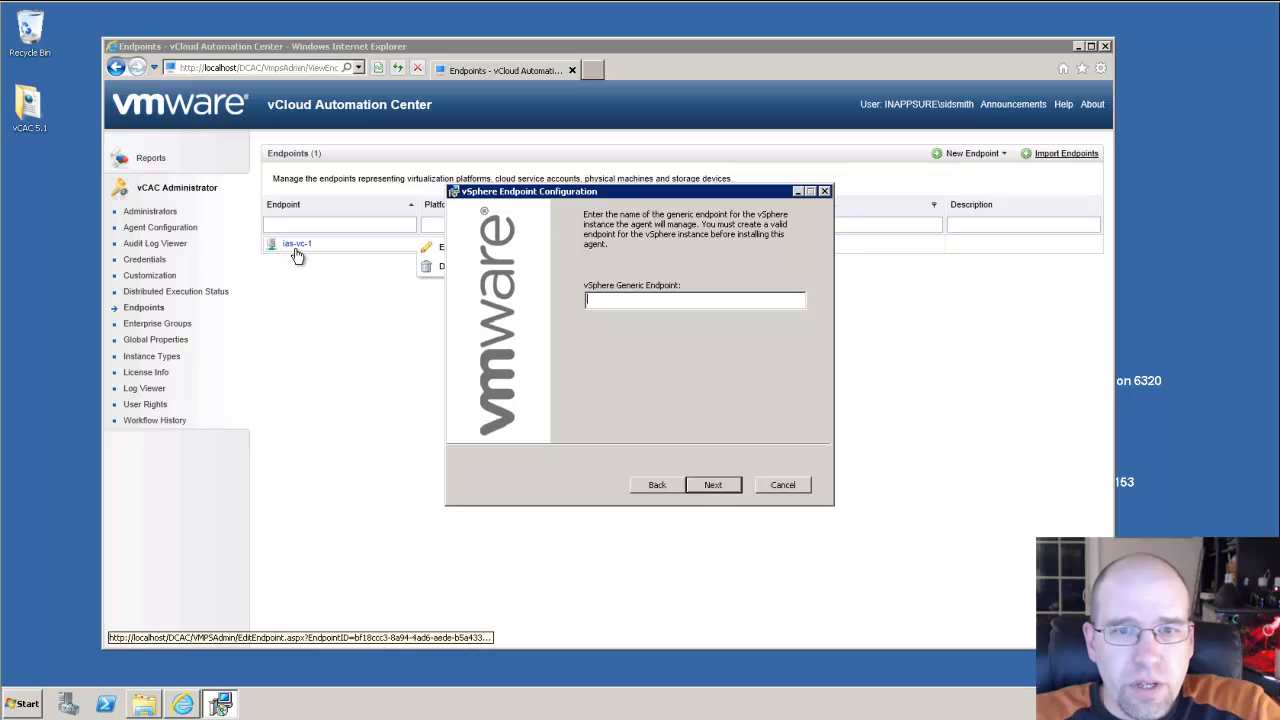
{"action": "type", "text": "ias-vc-1"}
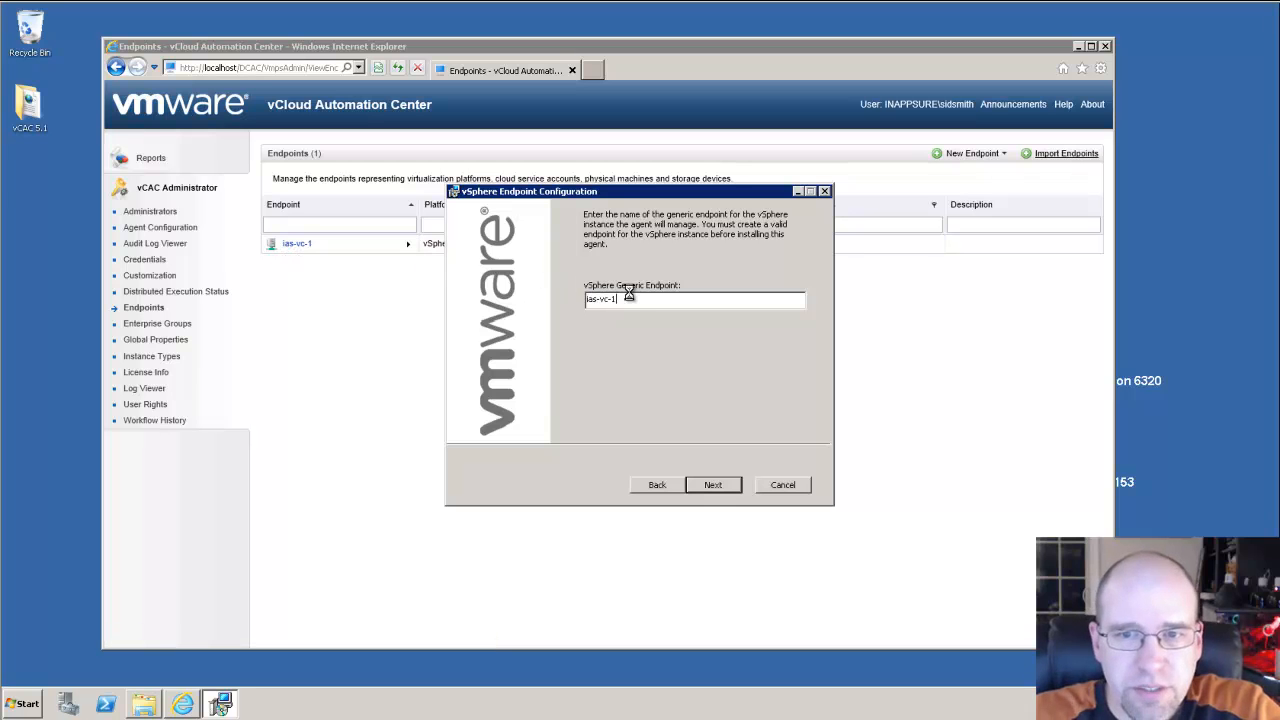
{"action": "left_click", "coordinate": [713, 485]}
{"action": "left_click", "coordinate": [712, 471]}
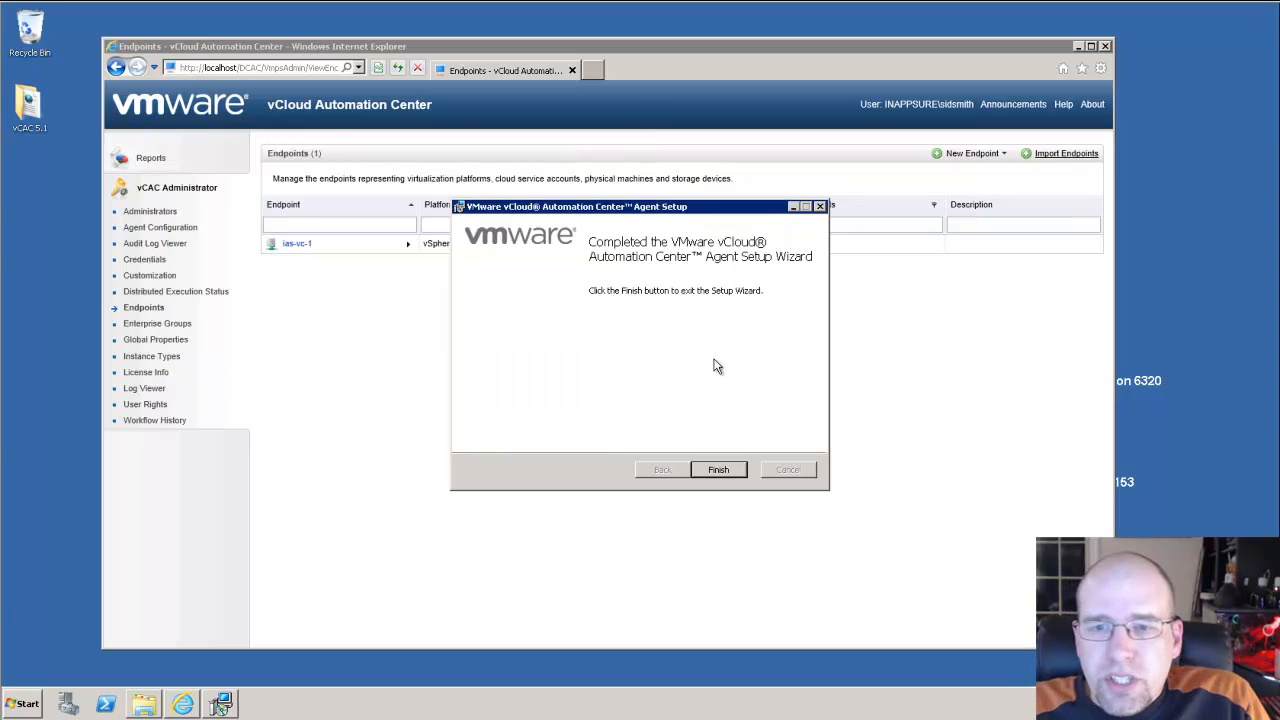
{"action": "left_click", "coordinate": [721, 471]}
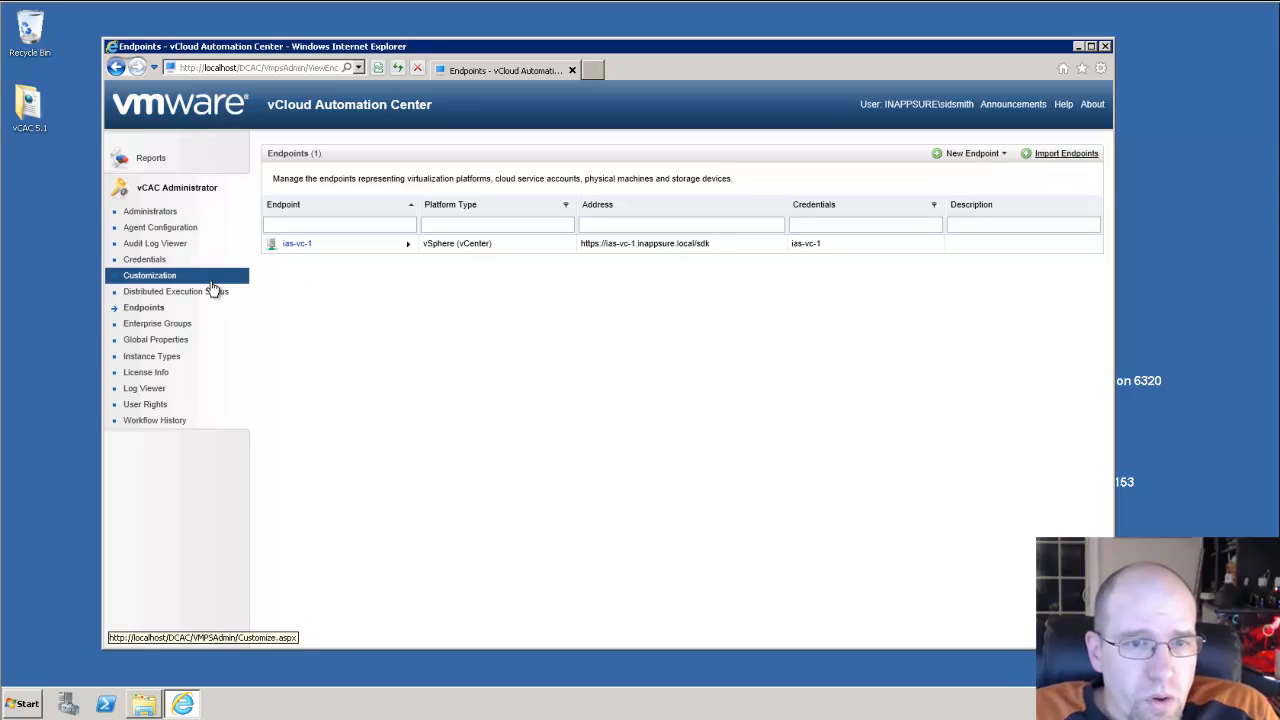
{"action": "left_click", "coordinate": [168, 230]}
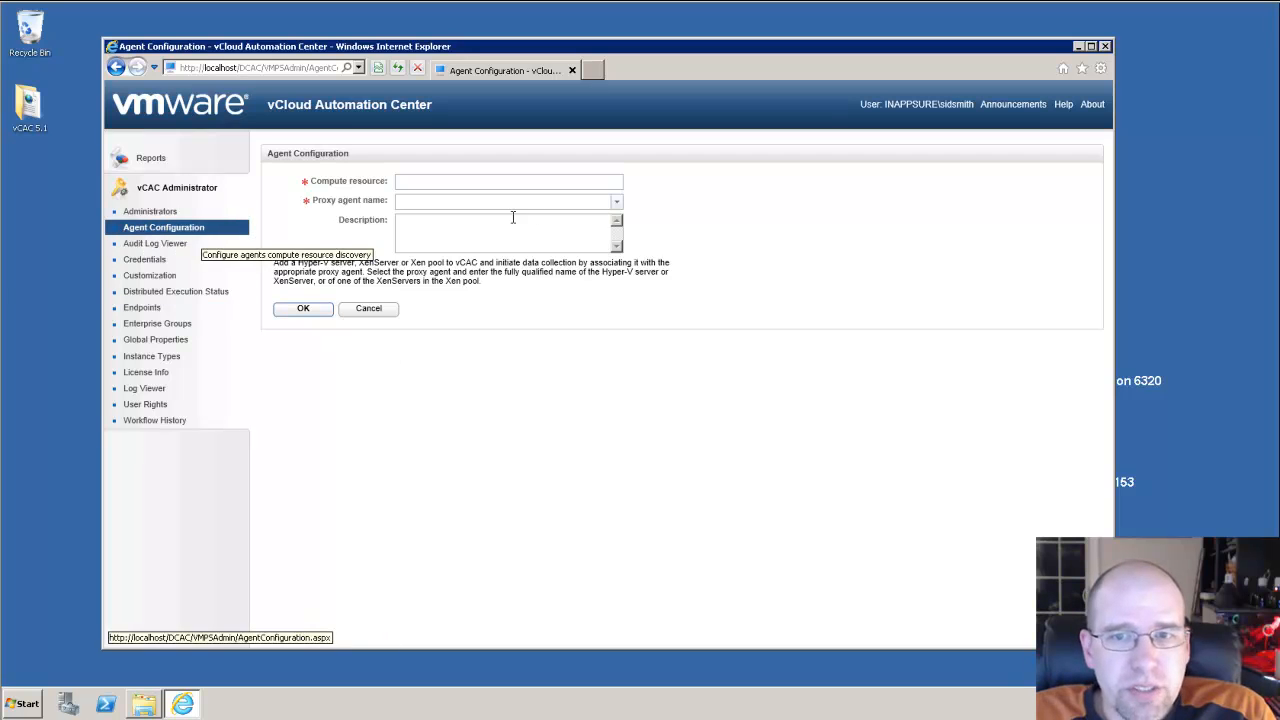
Reload Agent Configuration until ias-vc-1 appears as a proxy agent, then start a new enterprise group.
{"action": "left_click", "coordinate": [618, 204]}
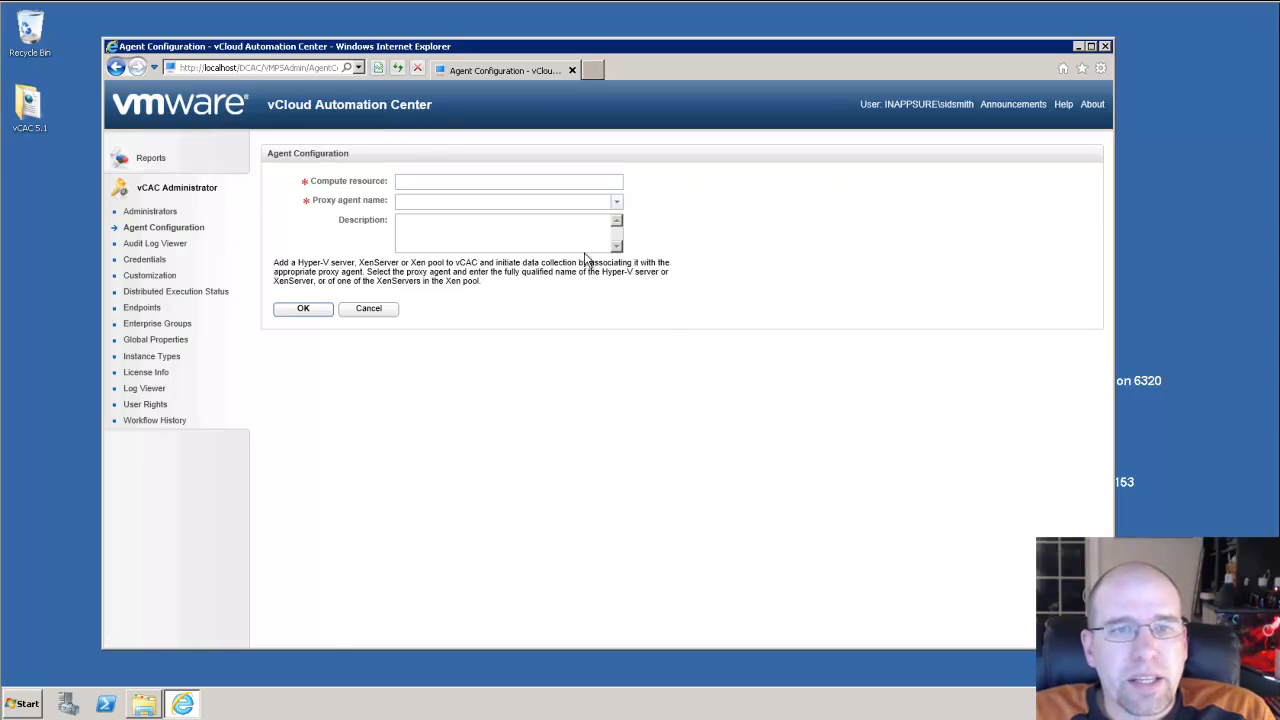
{"action": "left_click", "coordinate": [187, 236]}
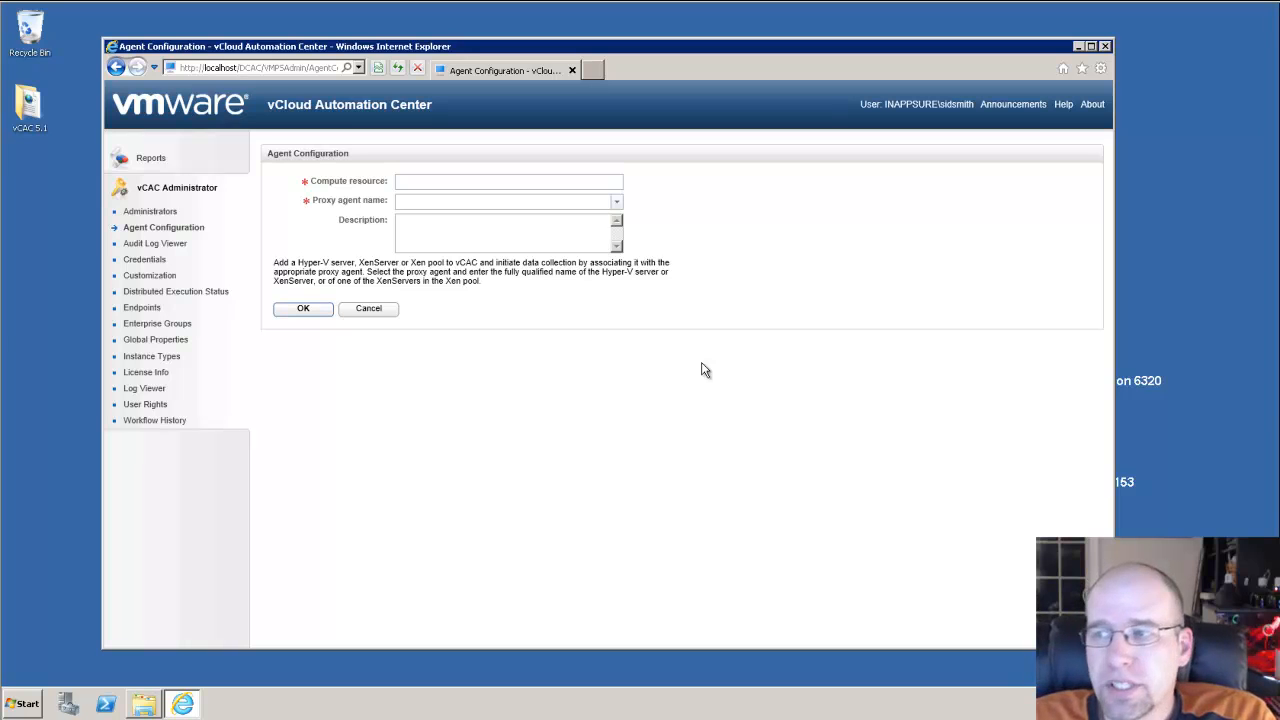
{"action": "left_click", "coordinate": [190, 232]}
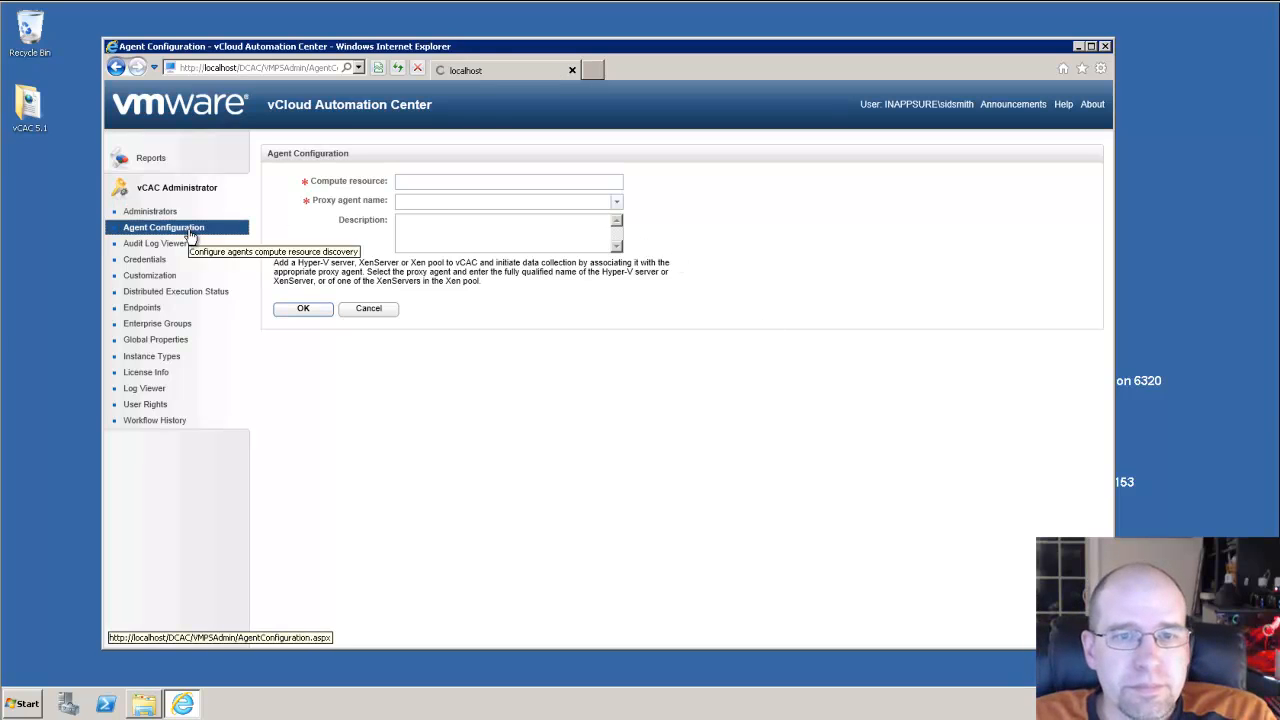
{"action": "left_click", "coordinate": [616, 206]}
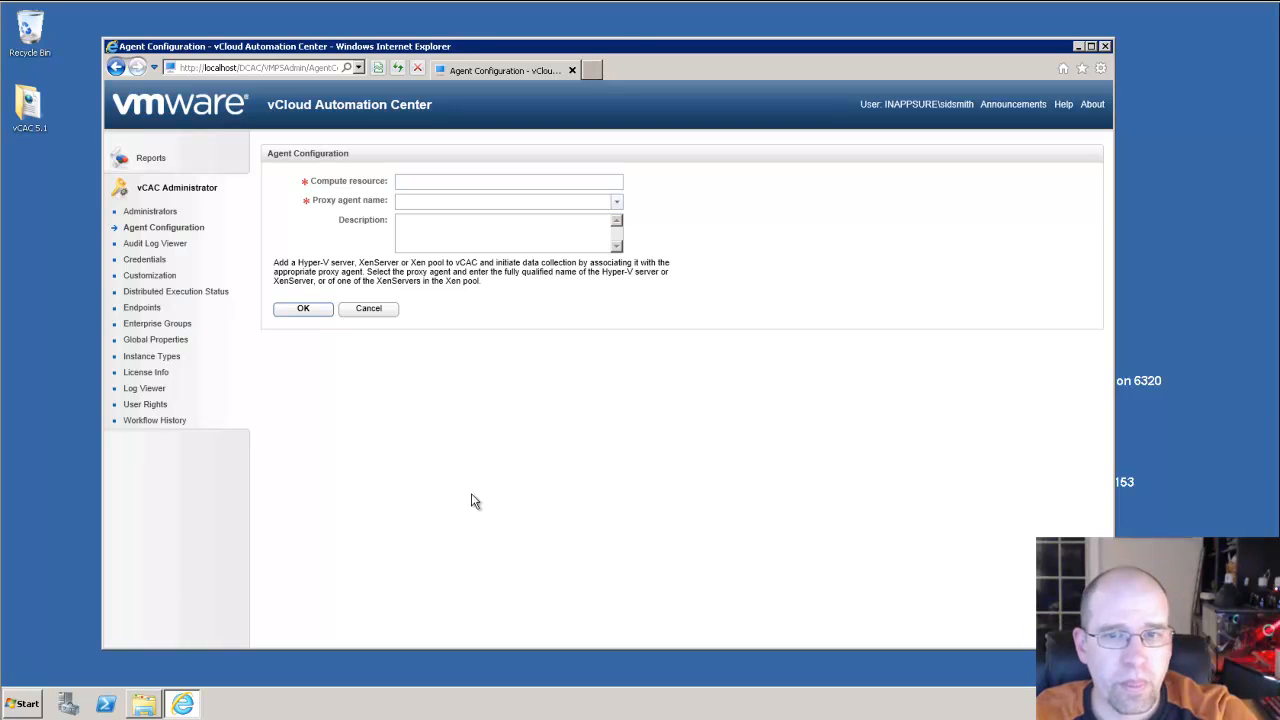
{"action": "left_click", "coordinate": [616, 202]}
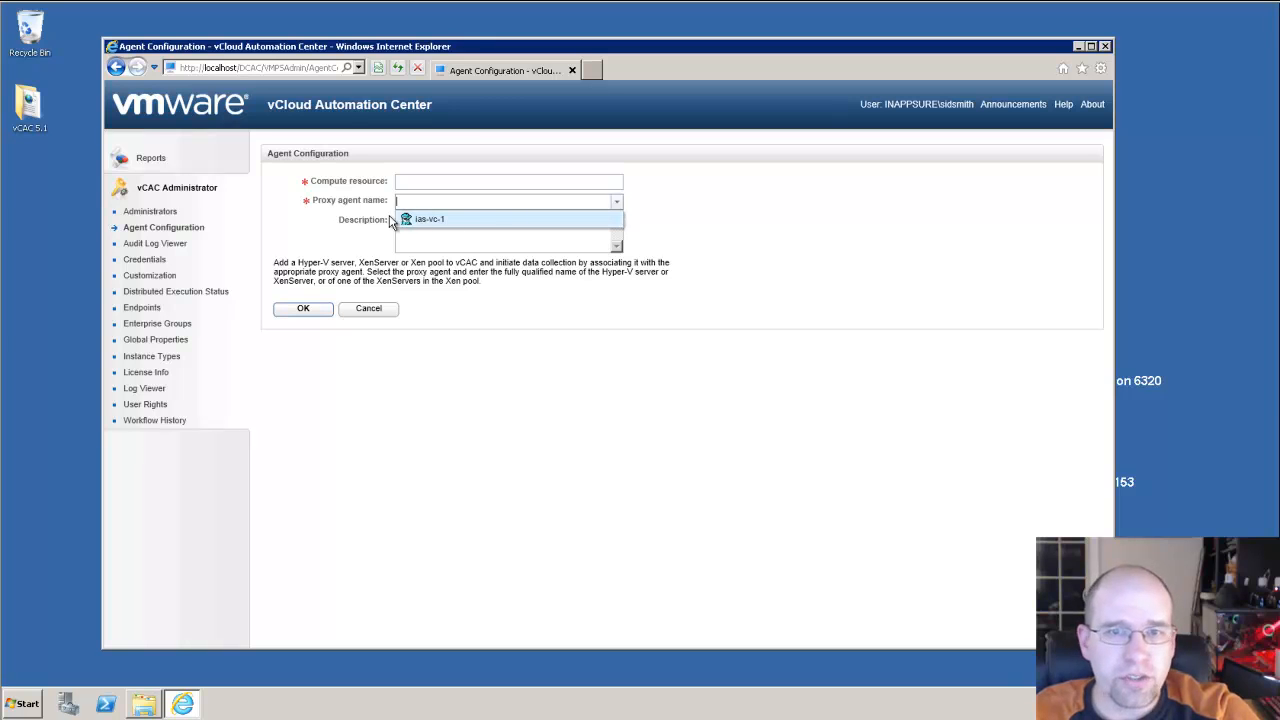
{"action": "left_click", "coordinate": [578, 435]}
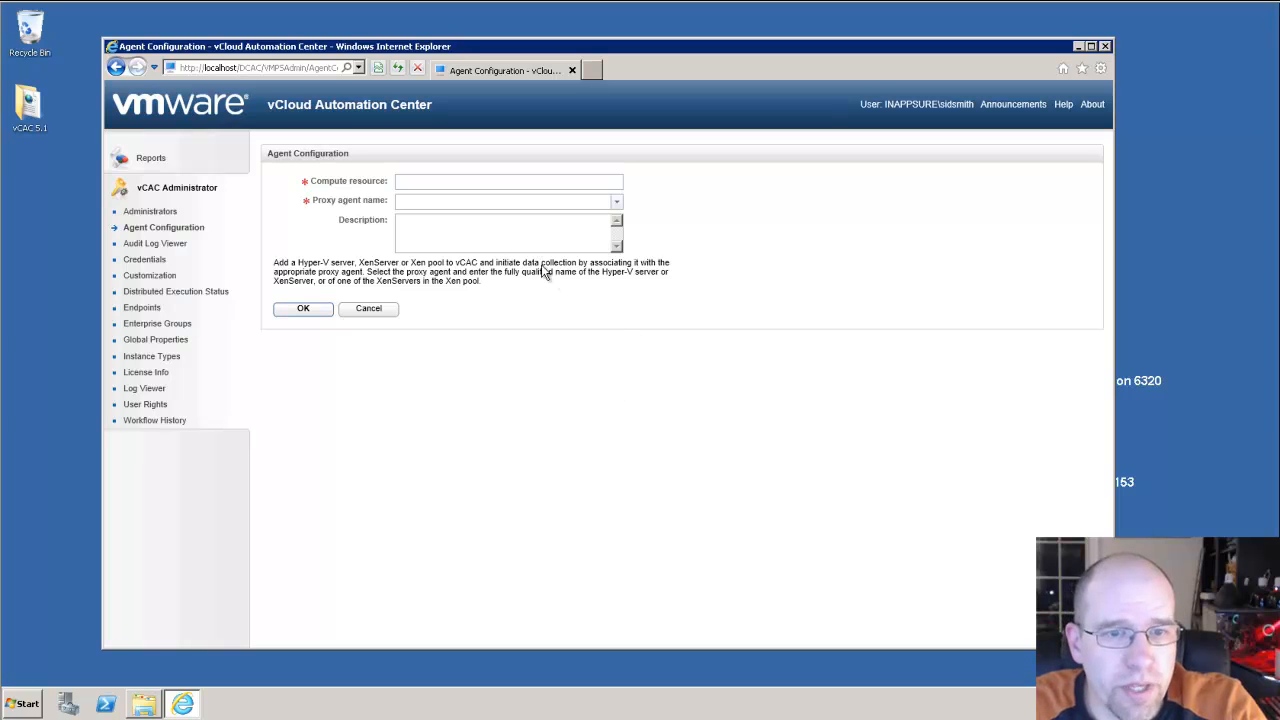
{"action": "left_click", "coordinate": [157, 323]}
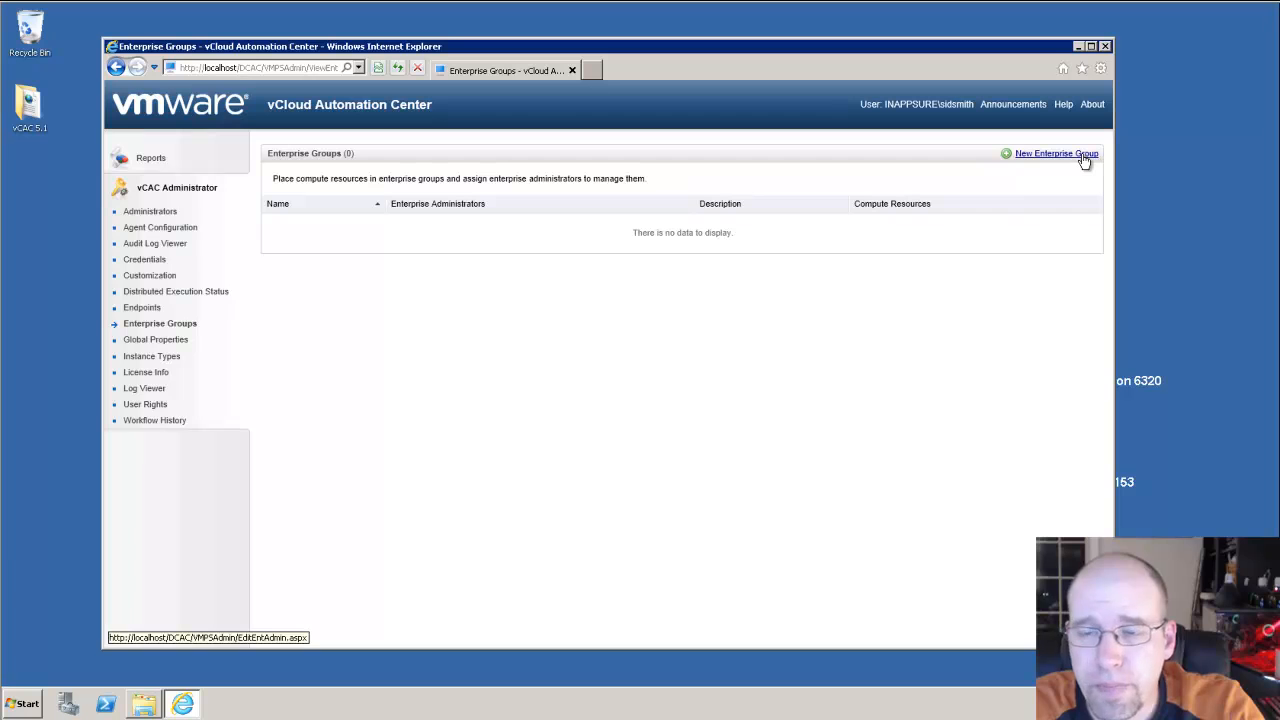
{"action": "left_click", "coordinate": [1085, 158]}
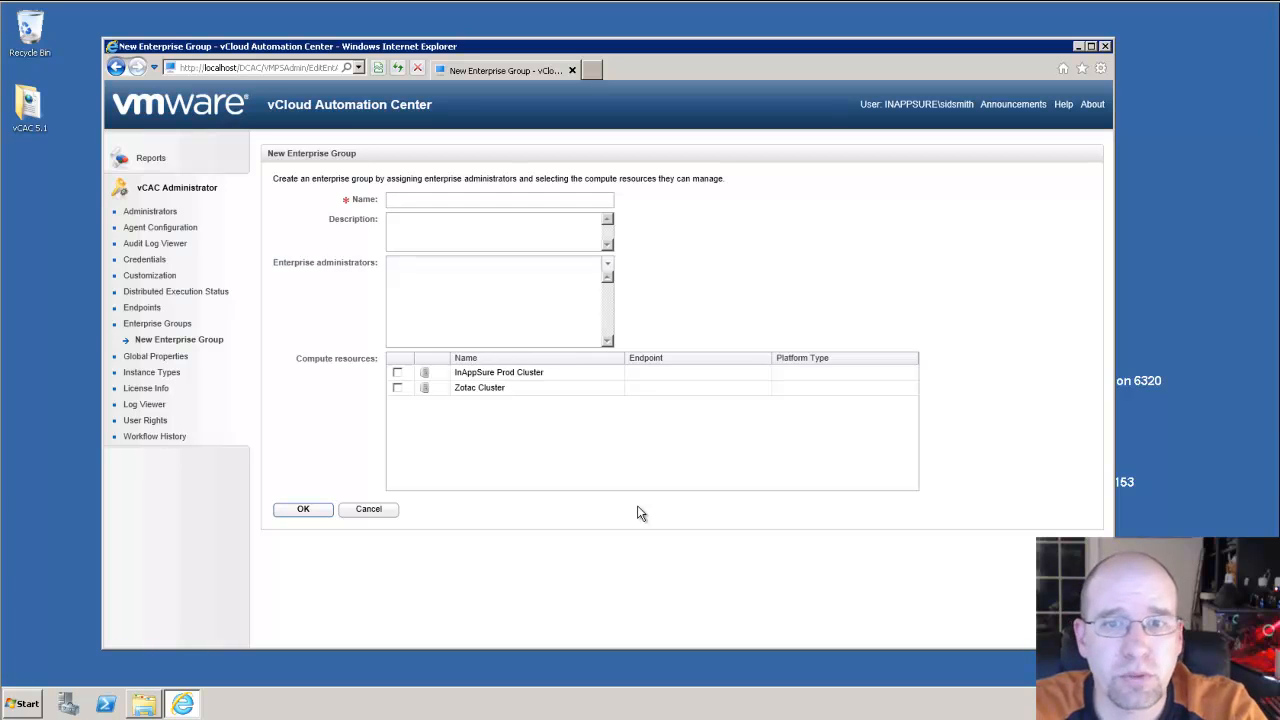
Name the group vSphere Admins and tick Zotac Cluster and InAppSure Prod Cluster.
{"action": "left_click", "coordinate": [544, 202]}
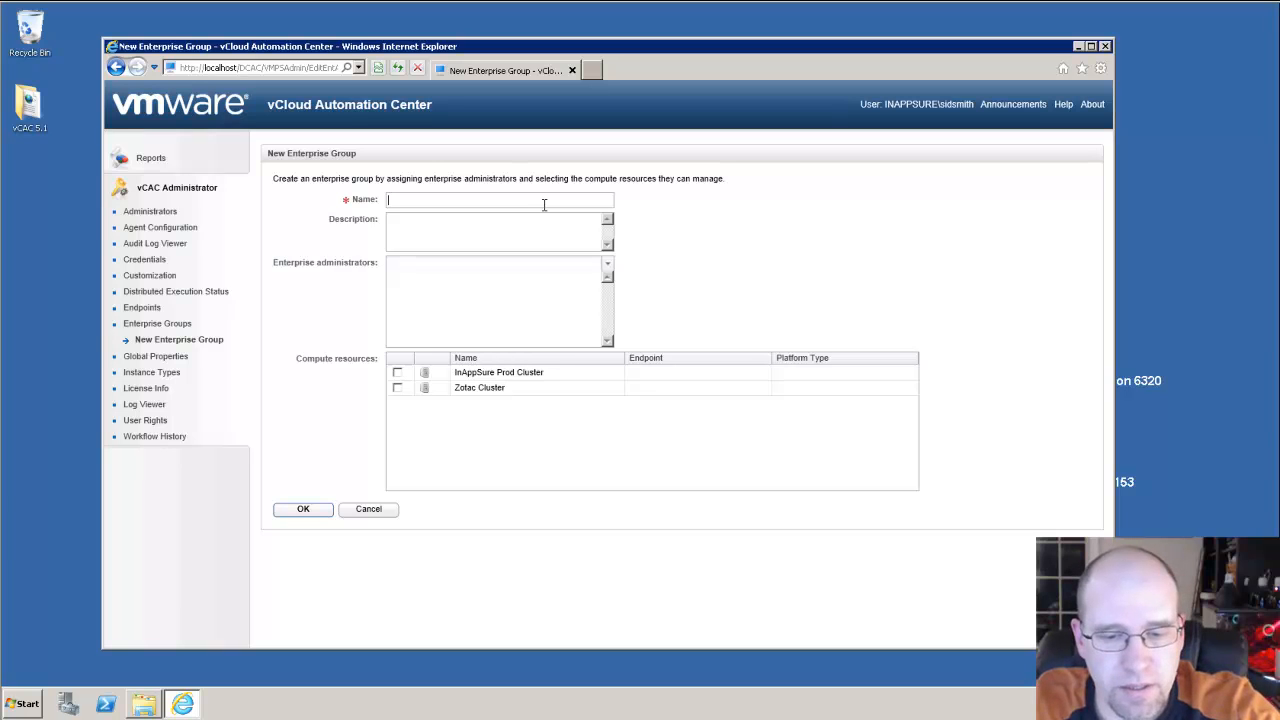
{"action": "type", "text": "vSp"}
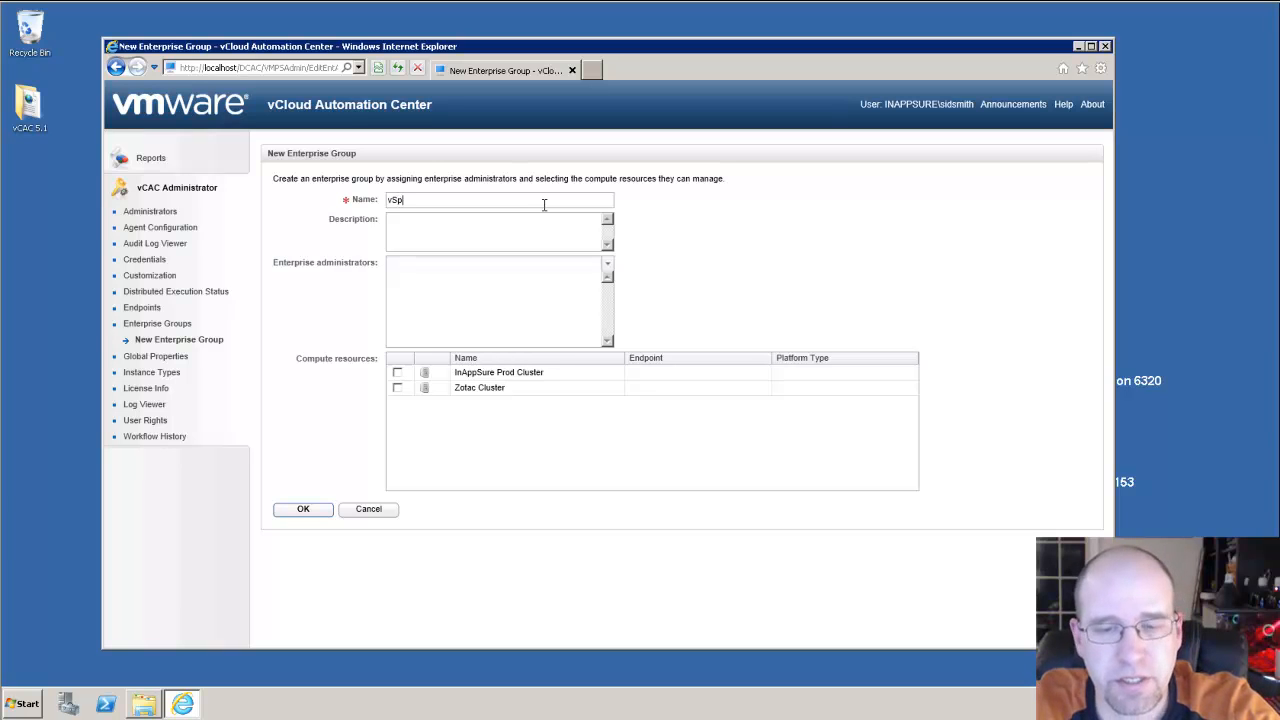
{"action": "type", "text": "here Admins"}
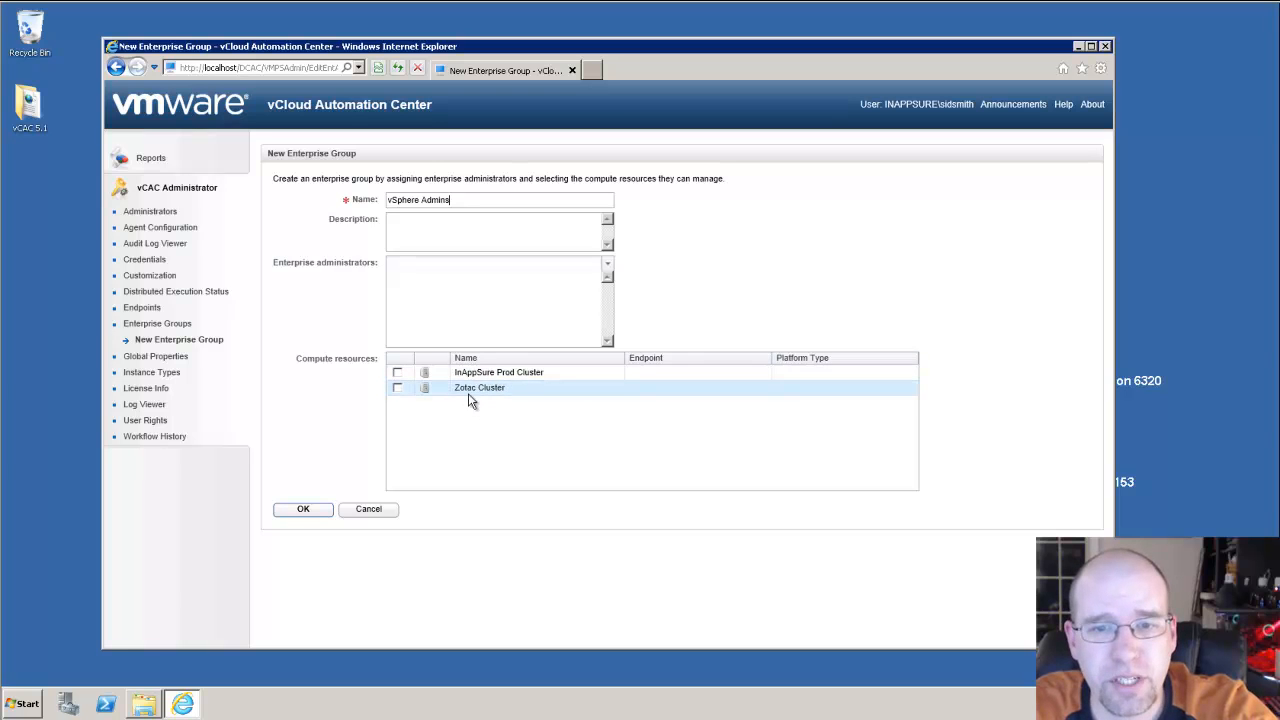
{"action": "left_click", "coordinate": [397, 388]}
{"action": "left_click", "coordinate": [397, 372]}
Add the domain user as enterprise administrator and save the group.
{"action": "left_click", "coordinate": [439, 267]}
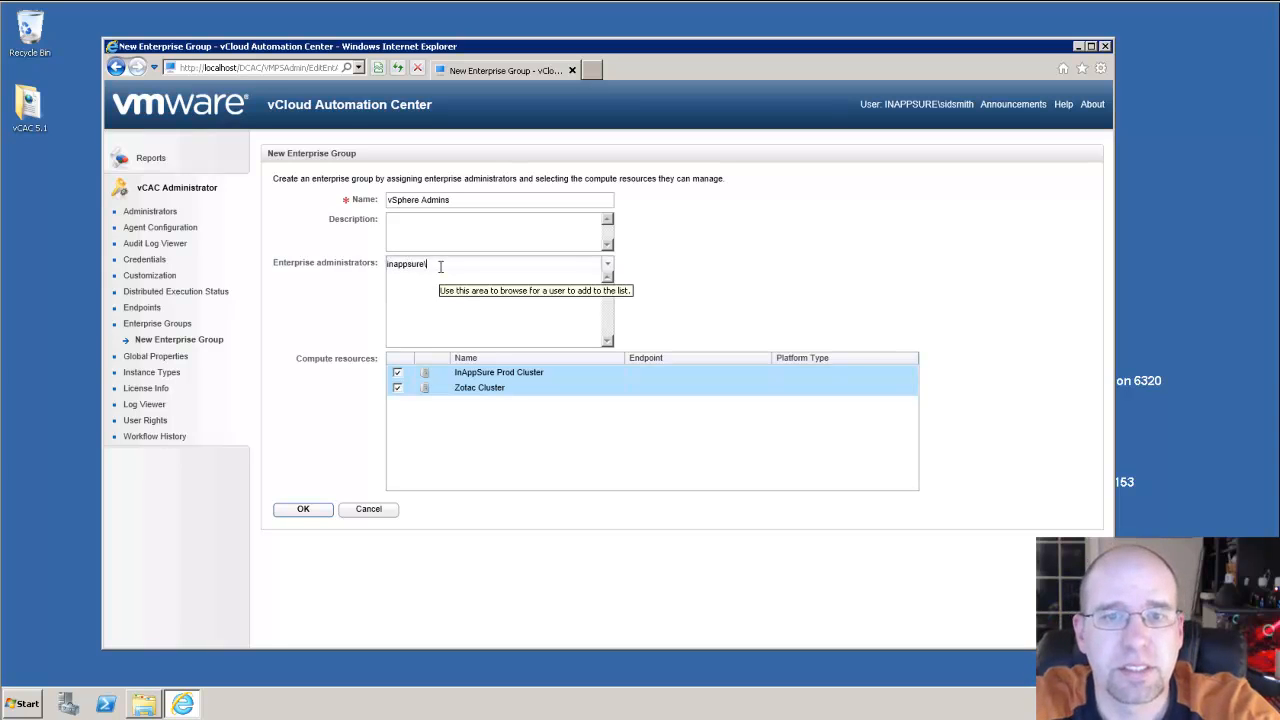
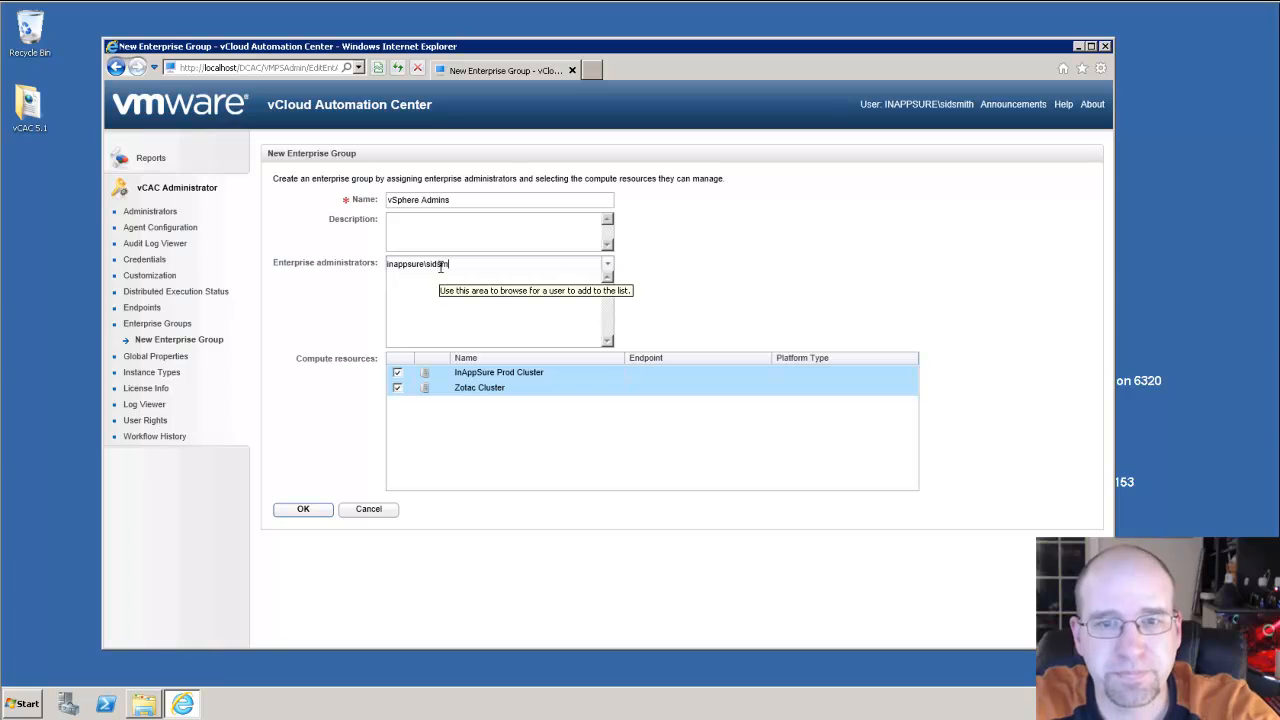
{"action": "key", "text": "Return"}
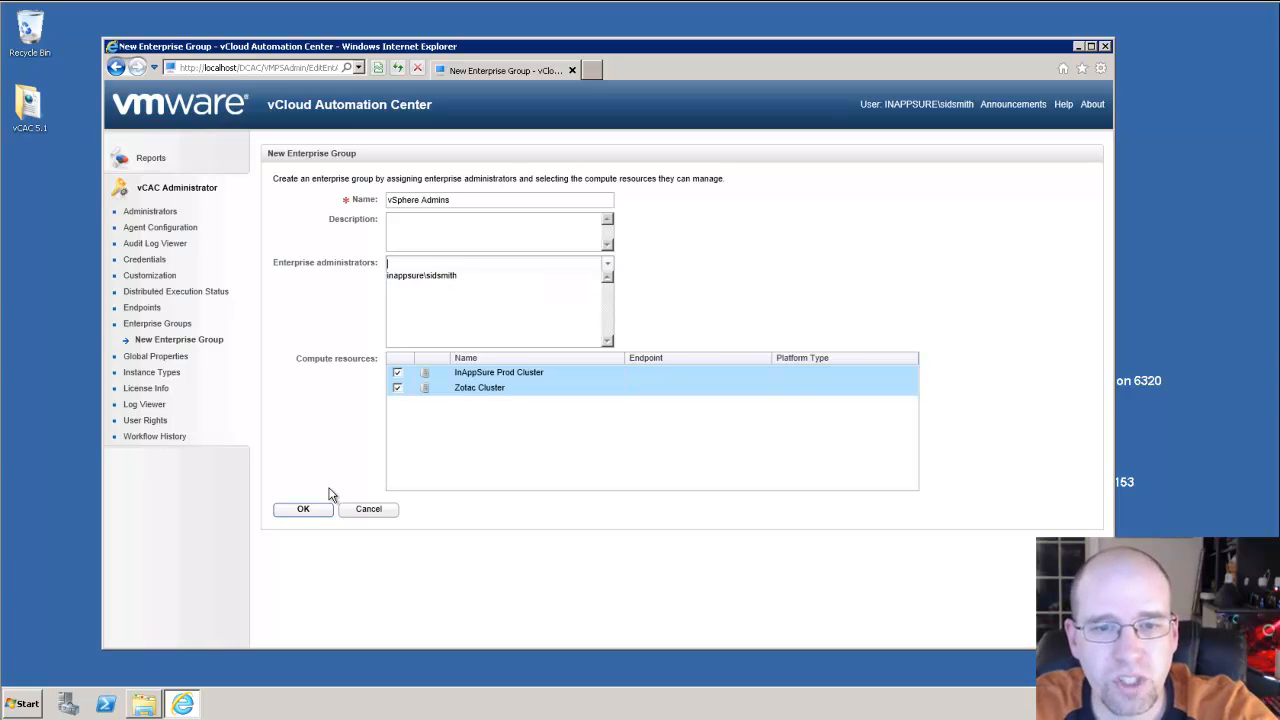
{"action": "left_click", "coordinate": [304, 510]}
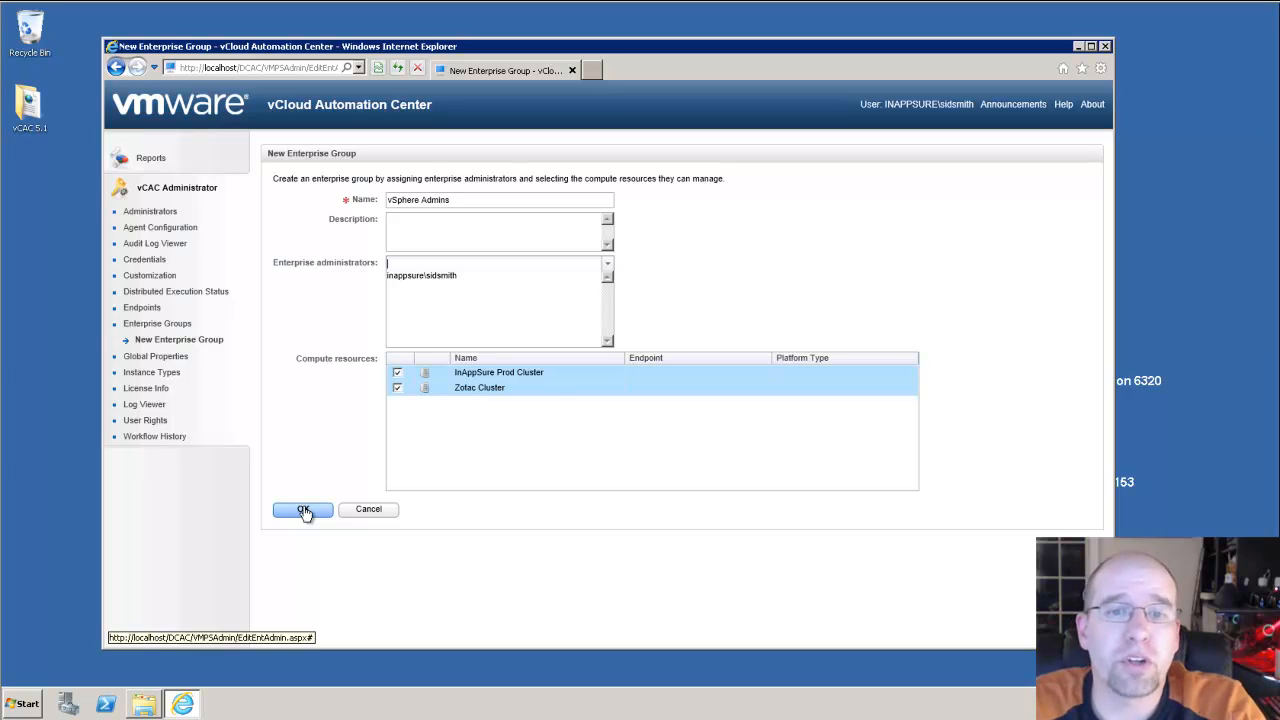
{"action": "left_click", "coordinate": [304, 511]}
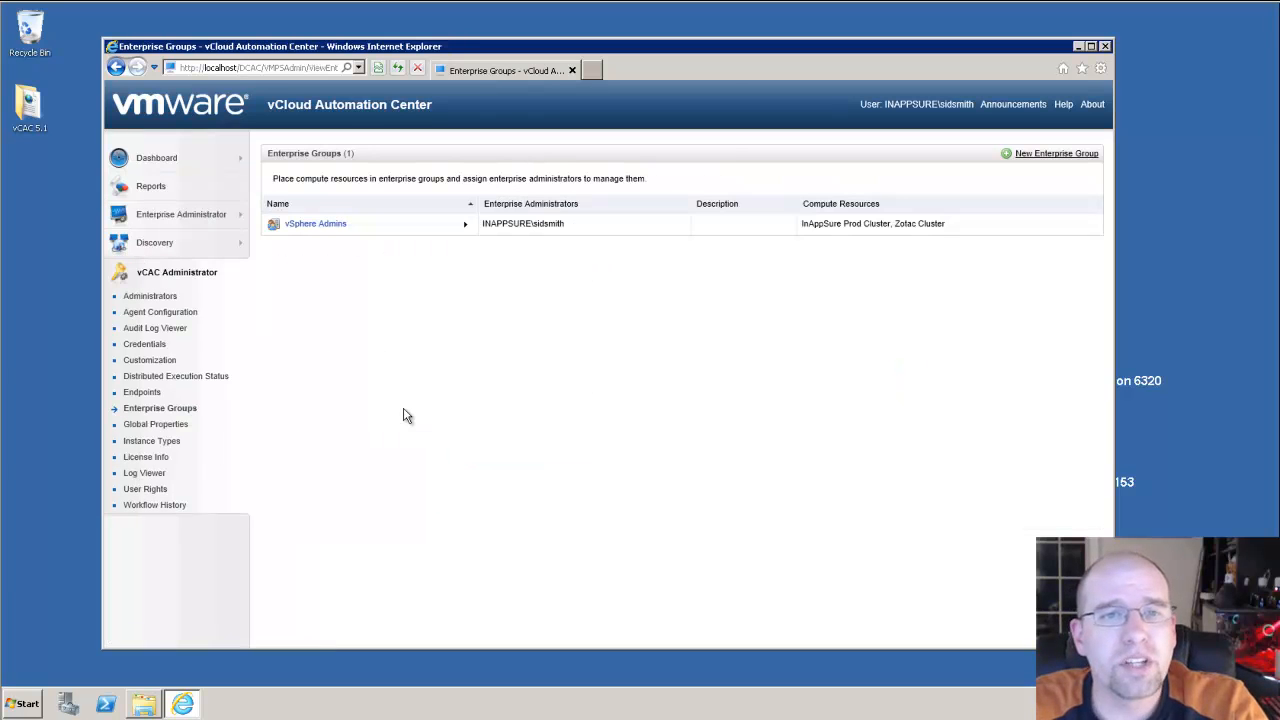
Confirm vSphere Admins covers InAppSure Prod Cluster and Zotac Cluster, and bring up the Enterprise Administrator menu.
{"action": "mouse_move", "coordinate": [130, 218]}
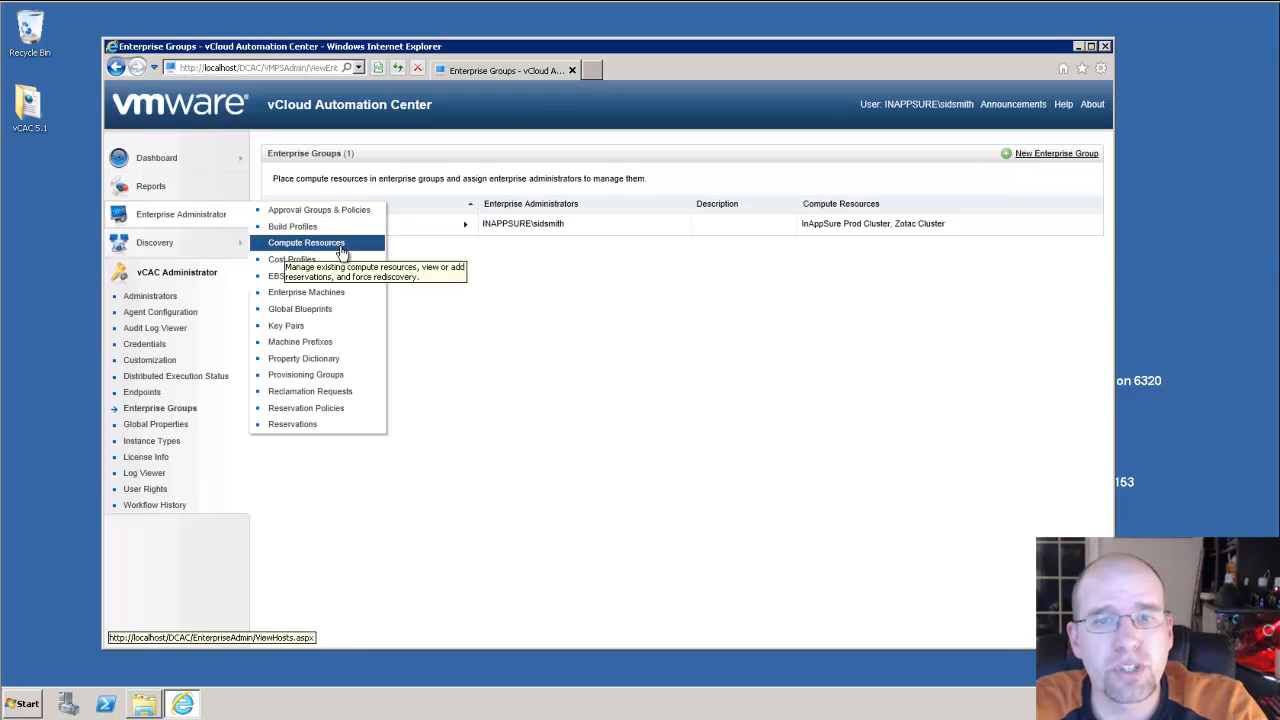
Review Compute Resources showing InAppSure Prod Cluster and Zotac Cluster collecting data, then go to Provisioning Groups.
{"action": "left_click", "coordinate": [305, 244]}
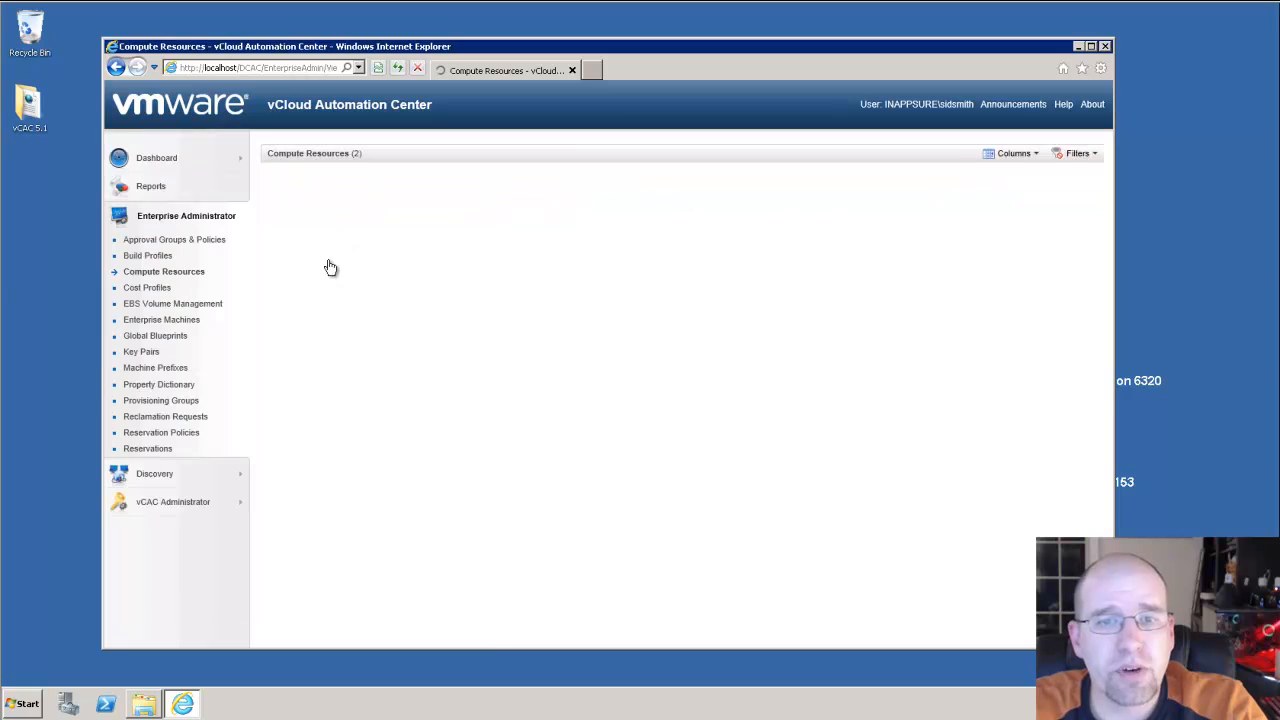
{"action": "mouse_move", "coordinate": [330, 265]}
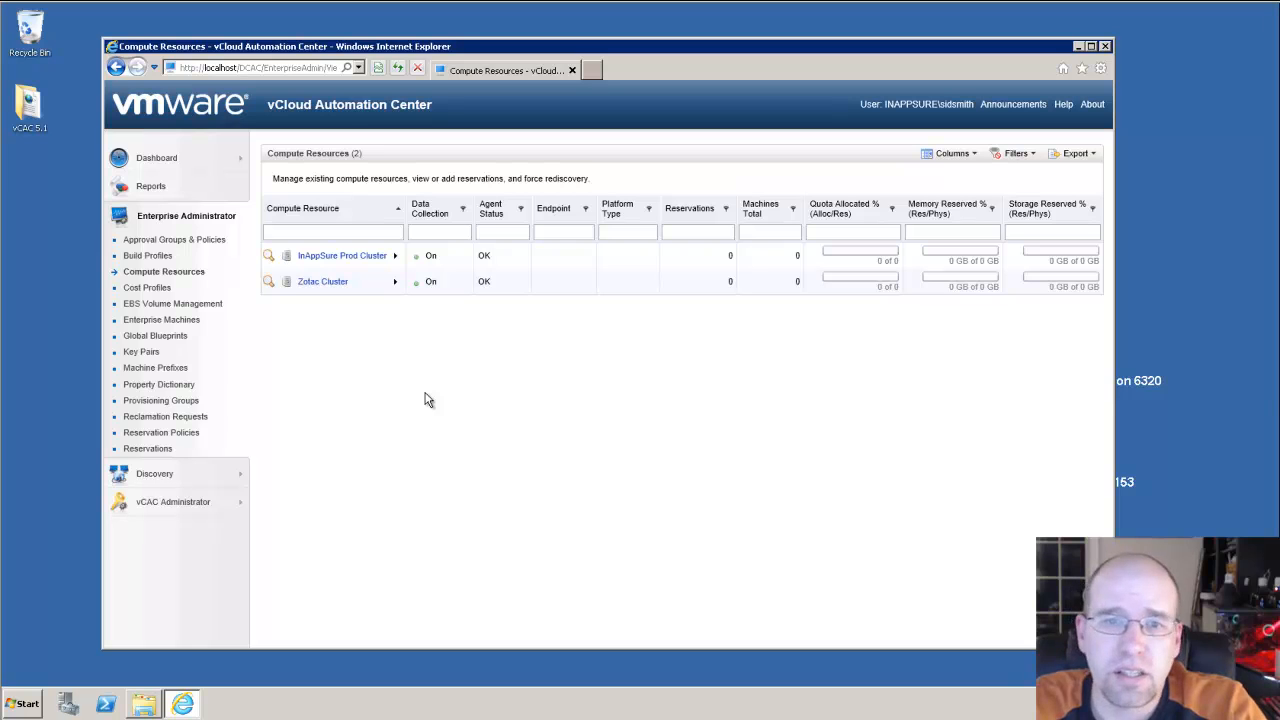
{"action": "left_click", "coordinate": [160, 400]}
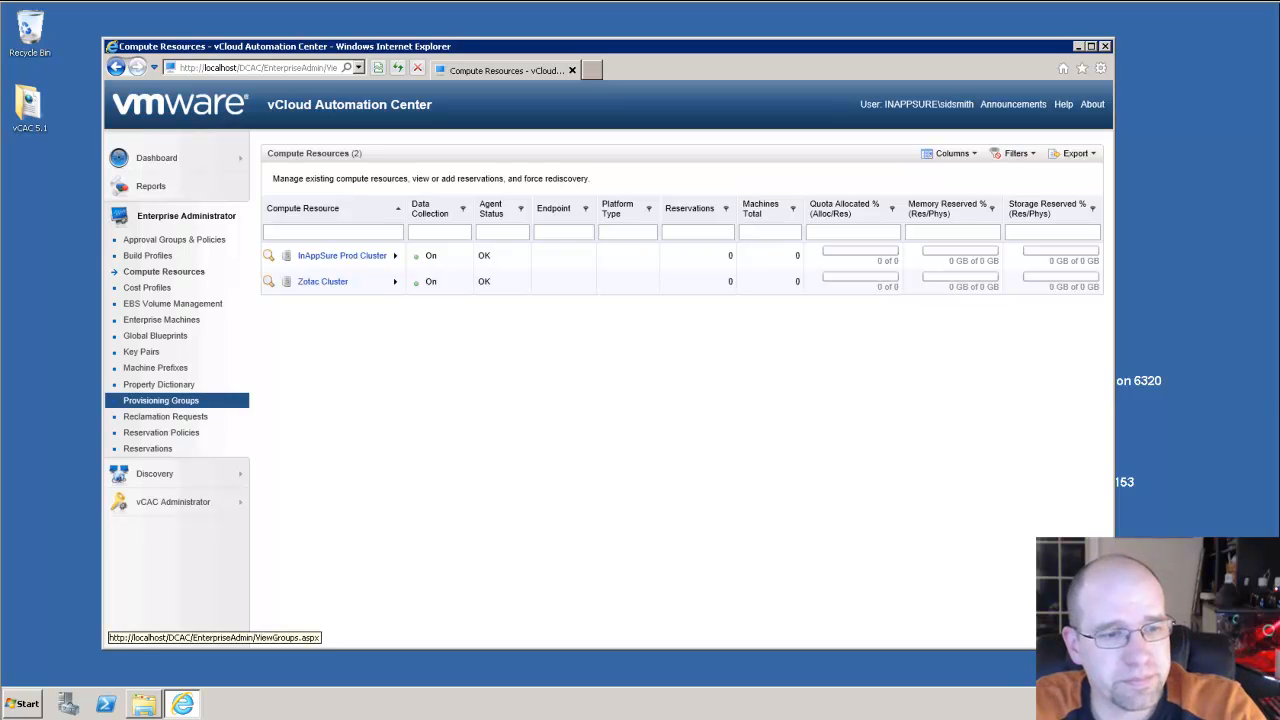